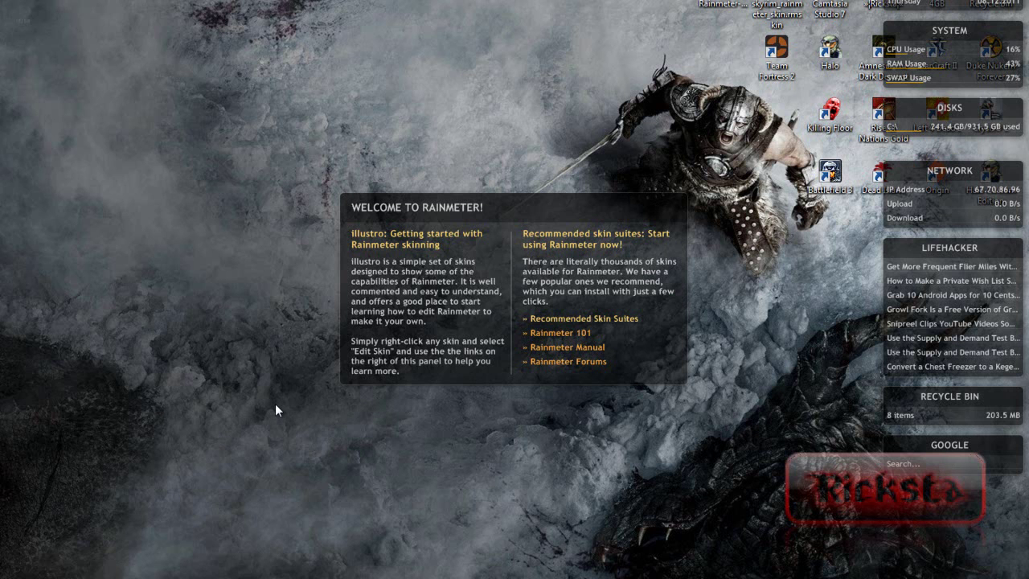
{"action": "key", "text": "alt+Tab"}
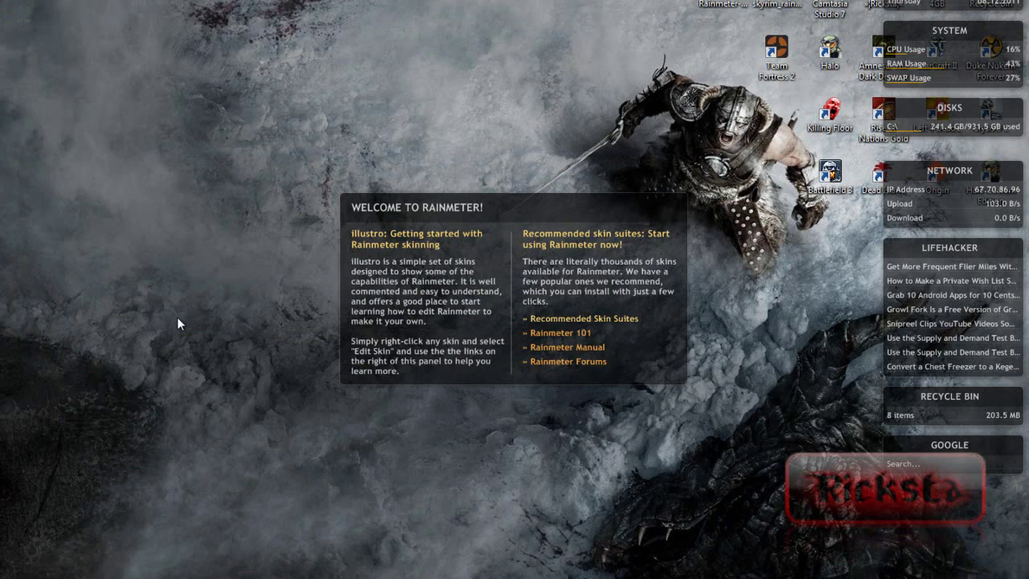
{"action": "right_click", "coordinate": [246, 406]}
{"action": "left_click", "coordinate": [107, 305]}
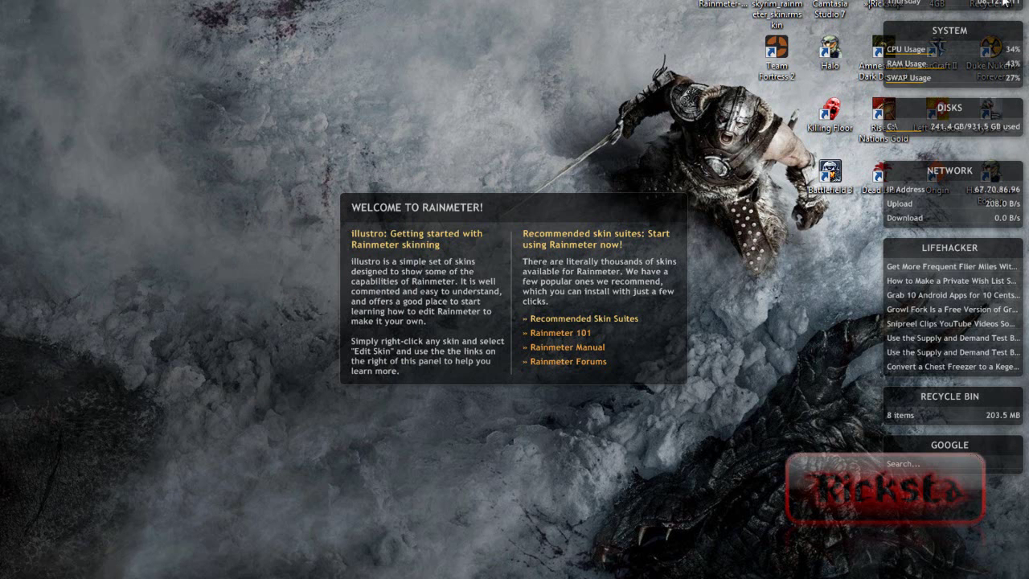
{"action": "right_click", "coordinate": [218, 214]}
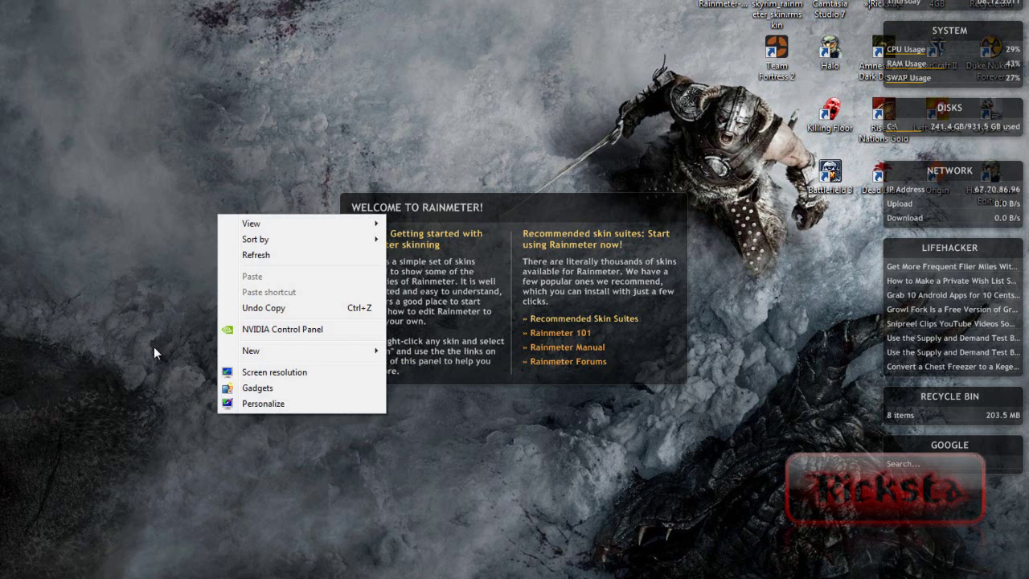
{"action": "left_click", "coordinate": [138, 345]}
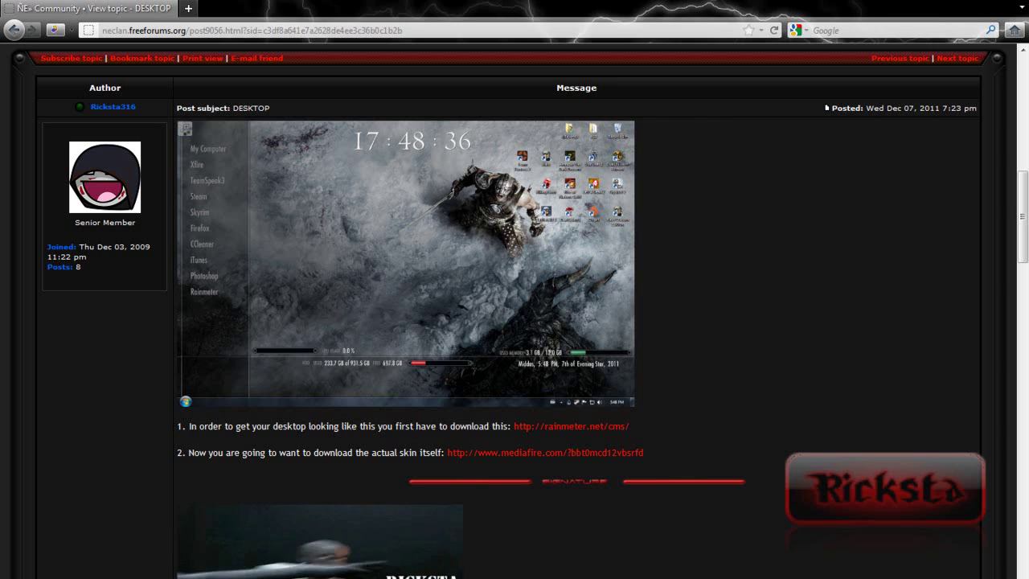
- Open the Rainmeter website linked in the forum post and request the download of the 2.1 release
{"action": "left_click", "coordinate": [541, 433]}
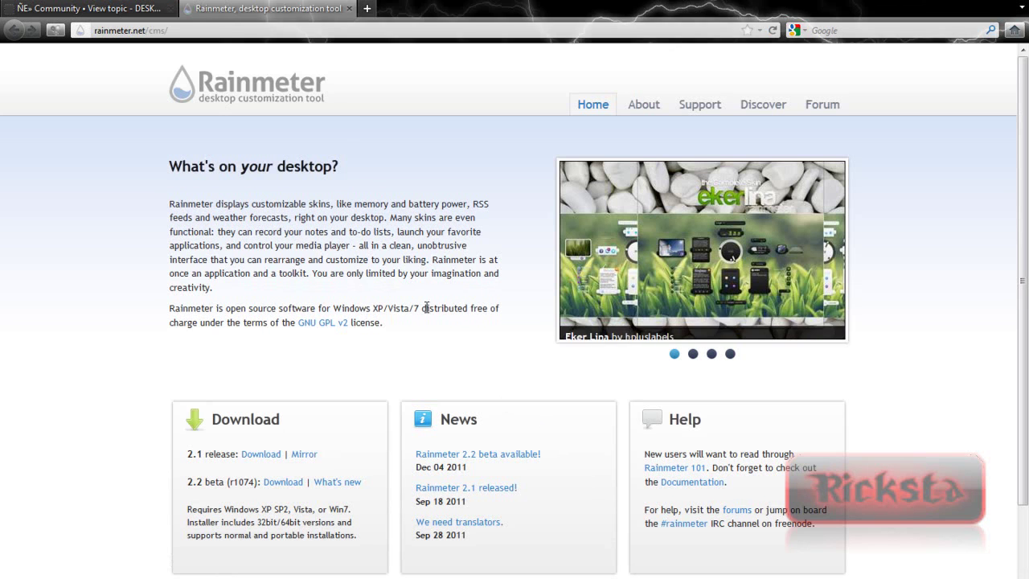
{"action": "left_click", "coordinate": [348, 8]}
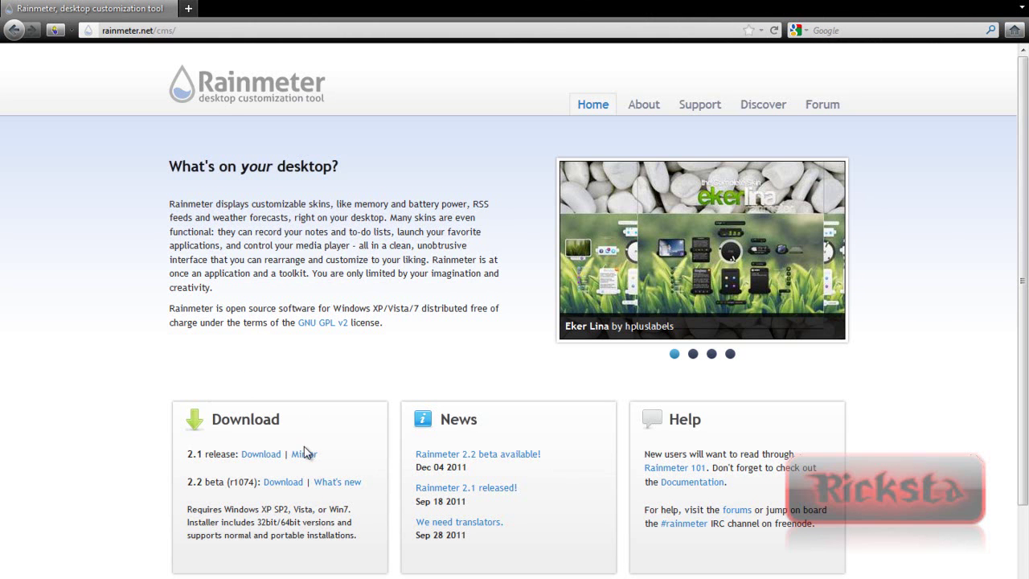
{"action": "left_click", "coordinate": [275, 464]}
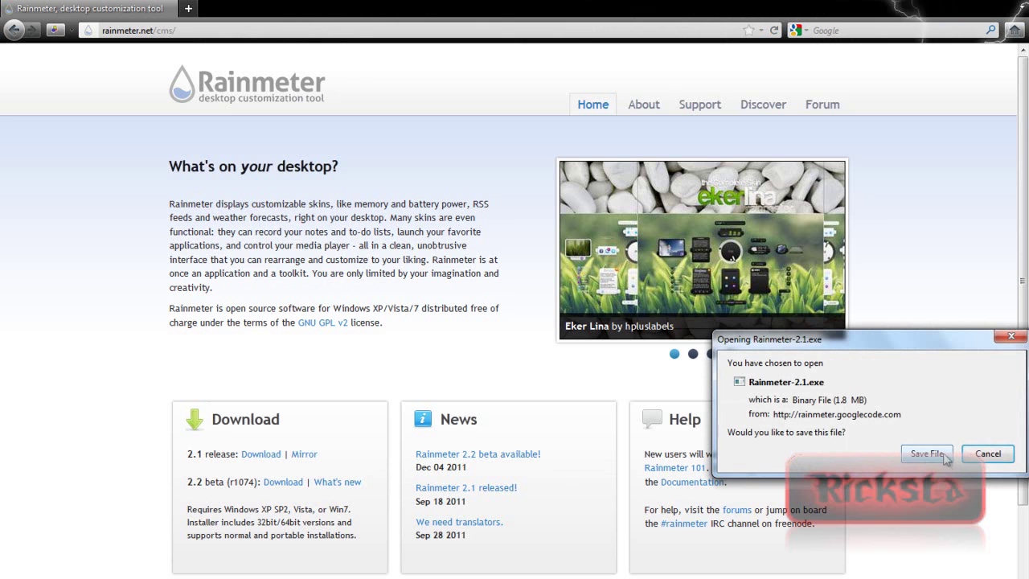
{"action": "left_click", "coordinate": [985, 517]}
{"action": "key", "text": "alt+Left"}
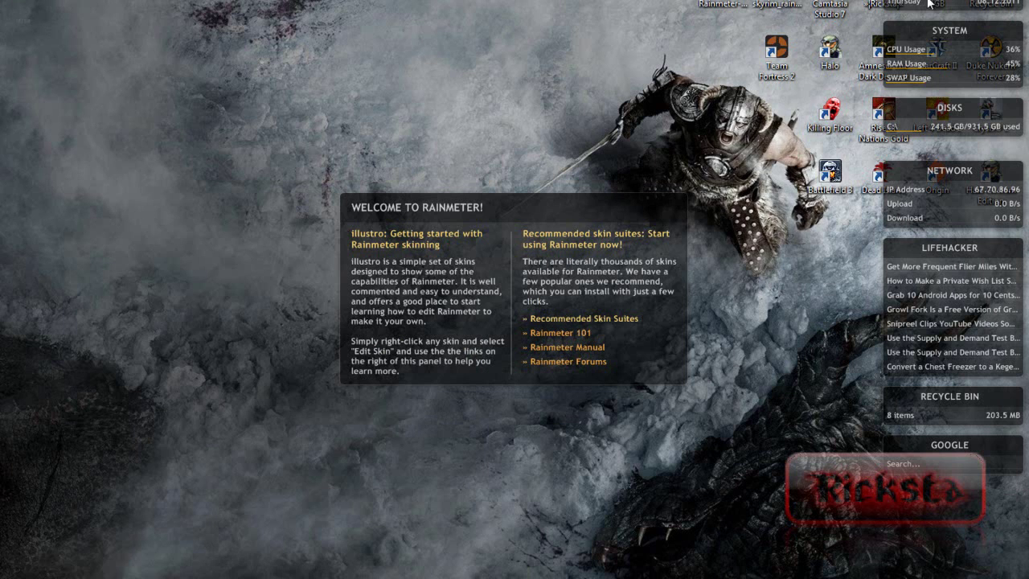
{"action": "right_click", "coordinate": [670, 96]}
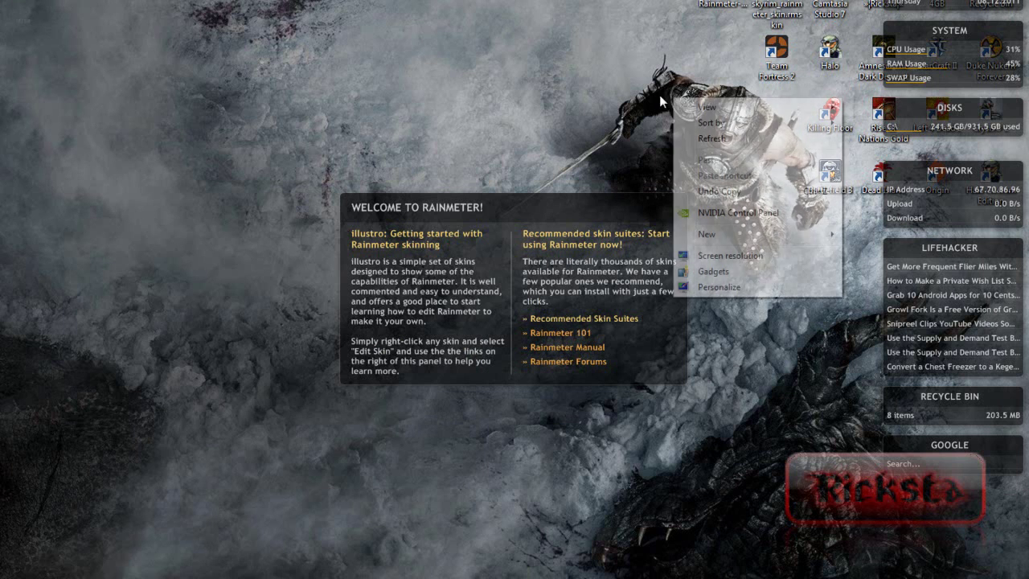
{"action": "left_click", "coordinate": [431, 92]}
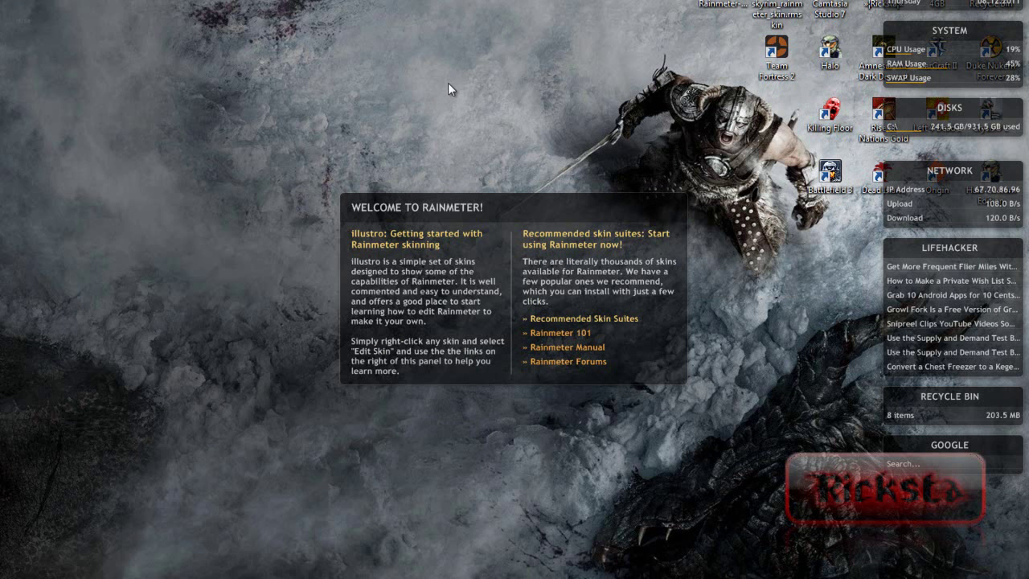
{"action": "right_click", "coordinate": [451, 70]}
{"action": "left_click", "coordinate": [369, 59]}
- Launch the Rainmeter-2.1.exe installer from the desktop and dismiss it
{"action": "double_click", "coordinate": [721, 4]}
{"action": "left_click", "coordinate": [635, 299]}
{"action": "right_click", "coordinate": [591, 73]}
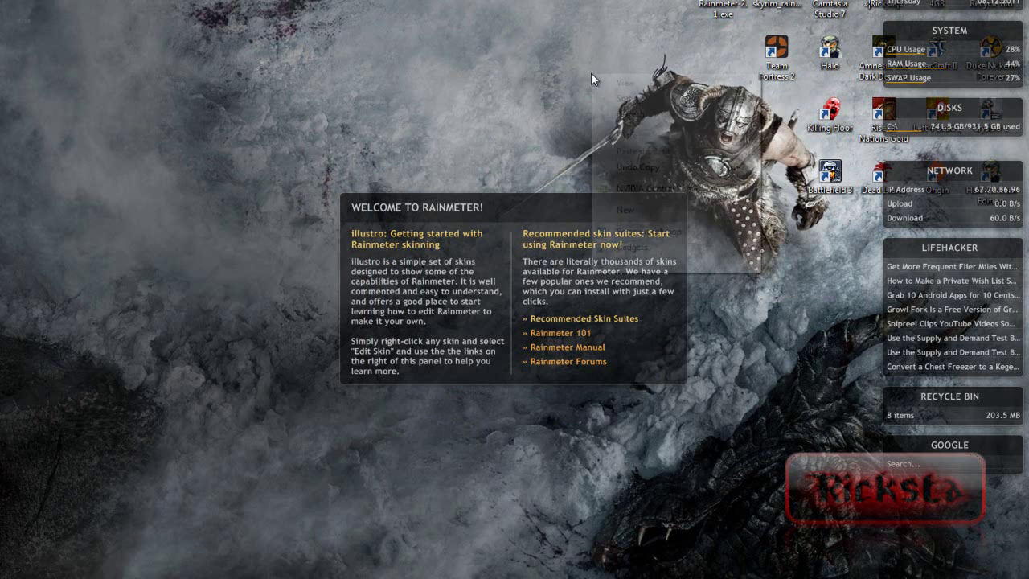
{"action": "left_click", "coordinate": [434, 33]}
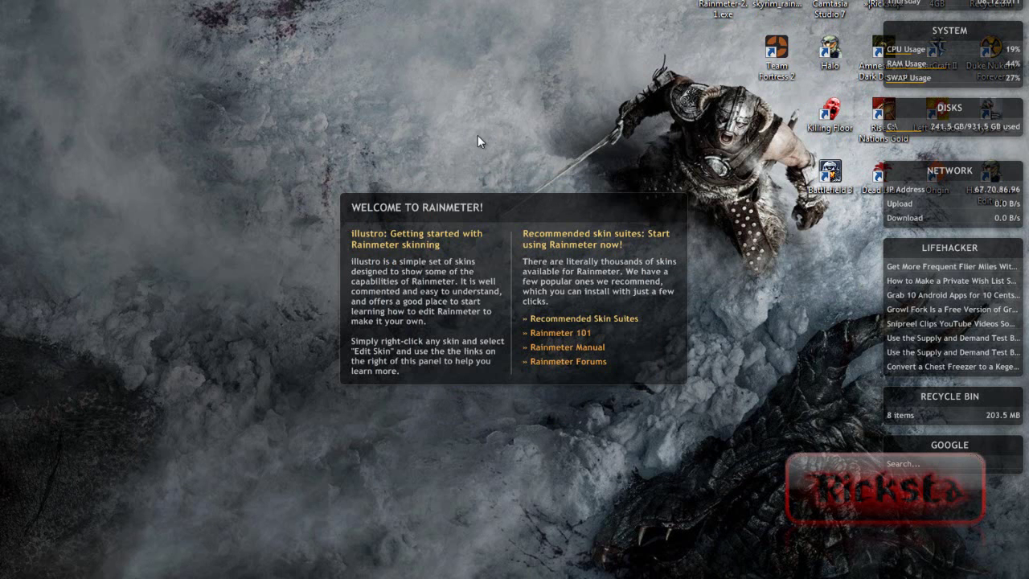
{"action": "right_click", "coordinate": [440, 111]}
{"action": "left_click", "coordinate": [258, 90]}
- Unload the Welcome to Rainmeter skin and the Google search skin from the desktop
{"action": "right_click", "coordinate": [617, 213]}
{"action": "left_click", "coordinate": [683, 378]}
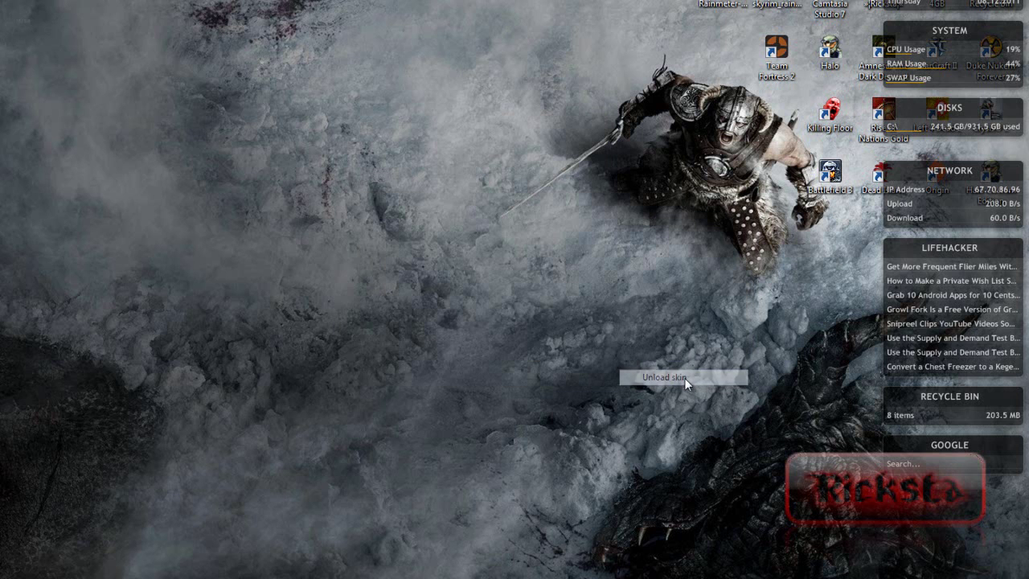
{"action": "right_click", "coordinate": [896, 447]}
{"action": "left_click", "coordinate": [920, 440]}
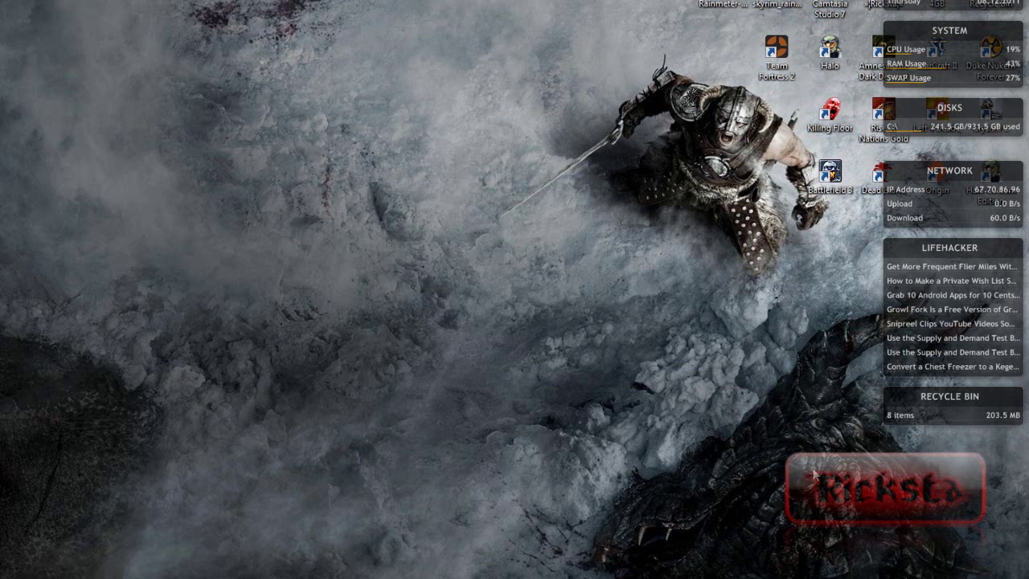
- Unload the Recycle Bin skin without emptying the bin, and unload the Lifehacker feed skin
{"action": "right_click", "coordinate": [894, 406]}
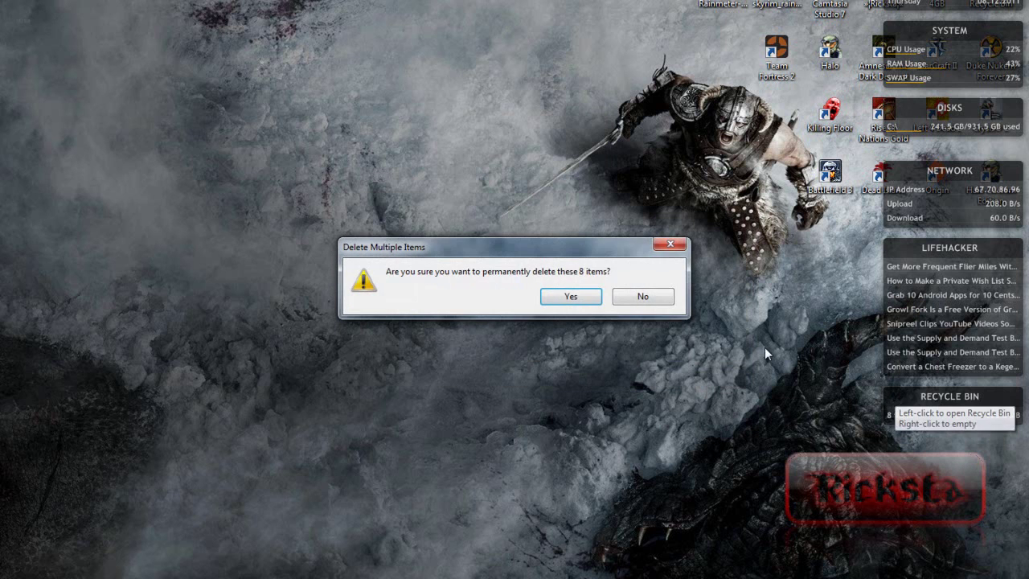
{"action": "left_click", "coordinate": [659, 297]}
{"action": "right_click", "coordinate": [946, 418]}
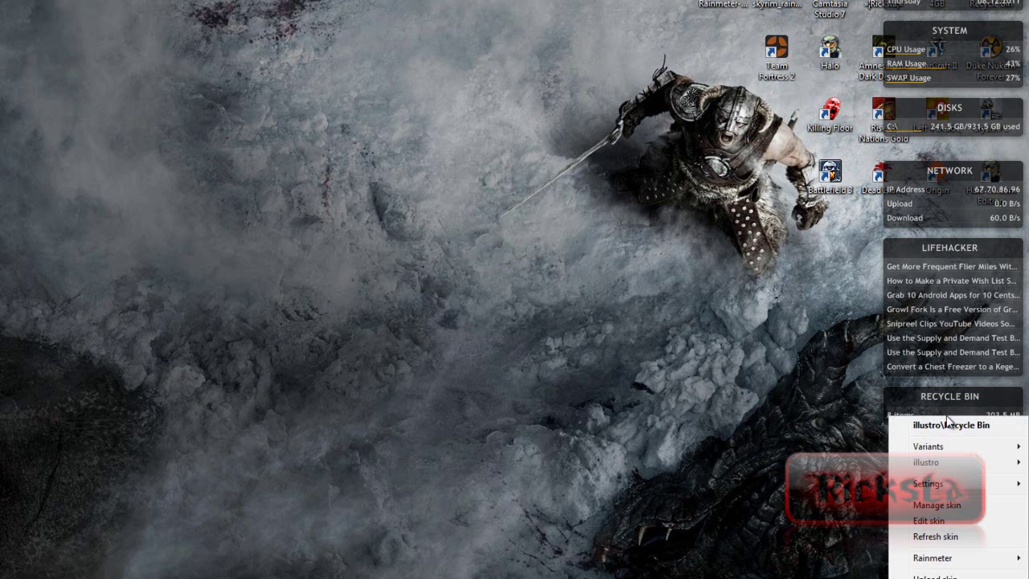
{"action": "left_click", "coordinate": [934, 575]}
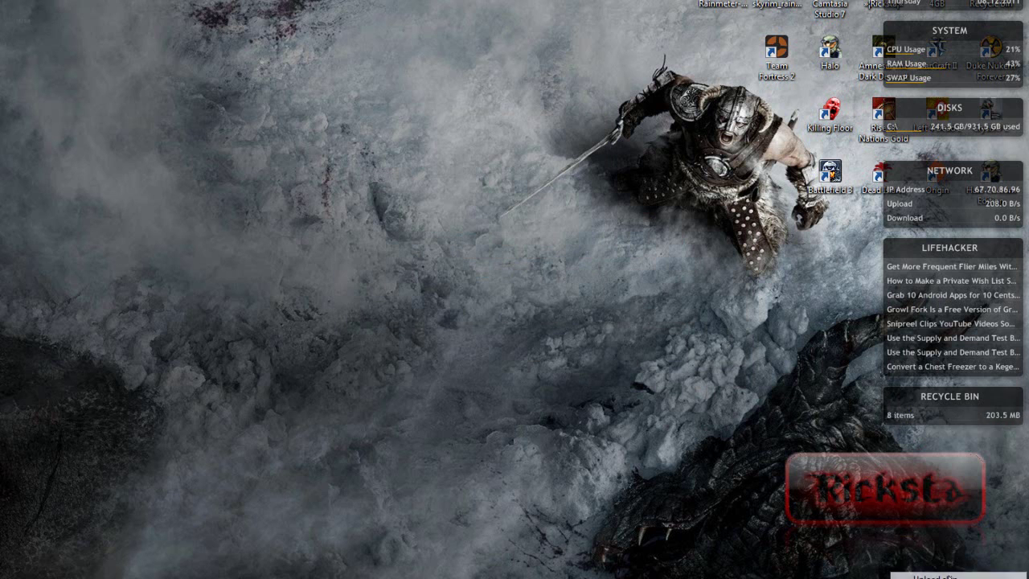
{"action": "right_click", "coordinate": [909, 247]}
{"action": "left_click", "coordinate": [946, 416]}
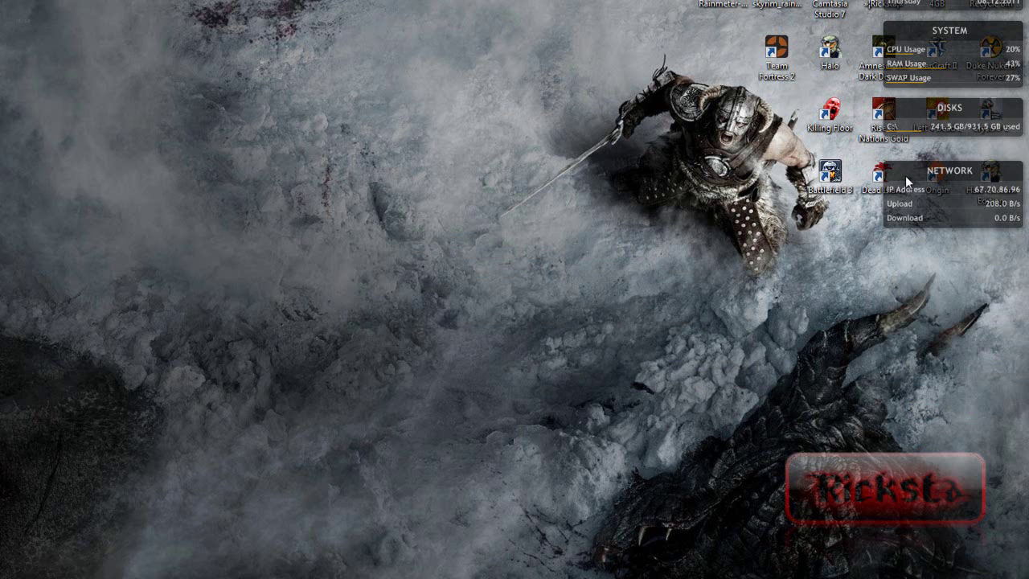
- Unload the Network skin and the Disks skin from the desktop
{"action": "right_click", "coordinate": [903, 168]}
{"action": "left_click", "coordinate": [946, 331]}
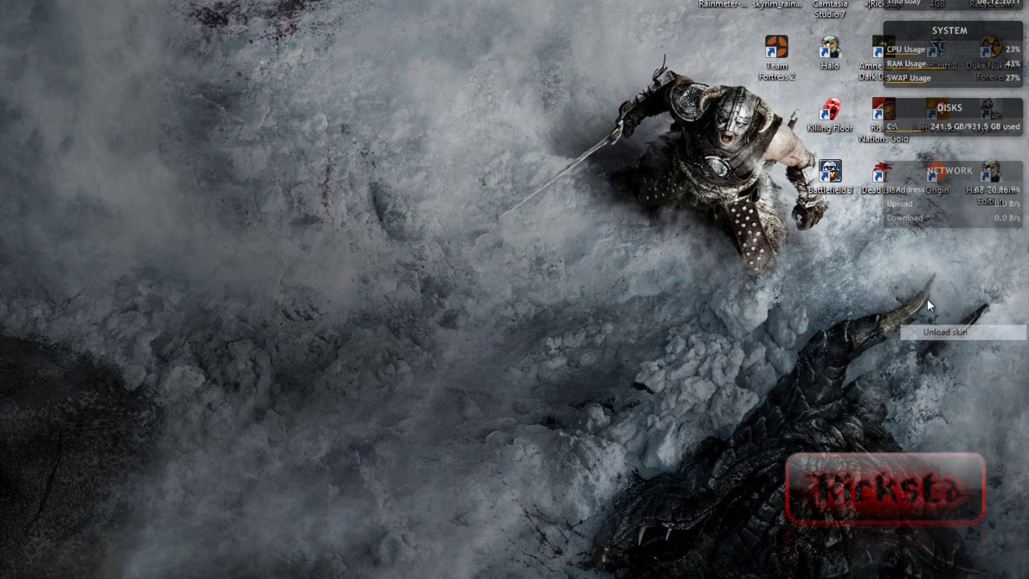
{"action": "right_click", "coordinate": [908, 104]}
{"action": "left_click", "coordinate": [961, 266]}
- Unload the illustro System skin and the date display above it
{"action": "right_click", "coordinate": [916, 36]}
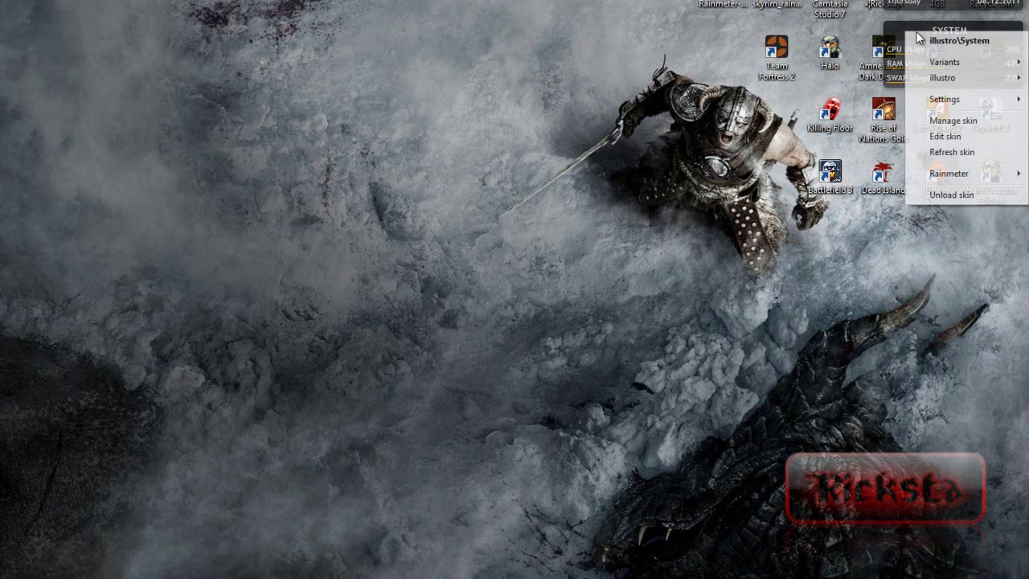
{"action": "left_click", "coordinate": [962, 195]}
{"action": "right_click", "coordinate": [917, 5]}
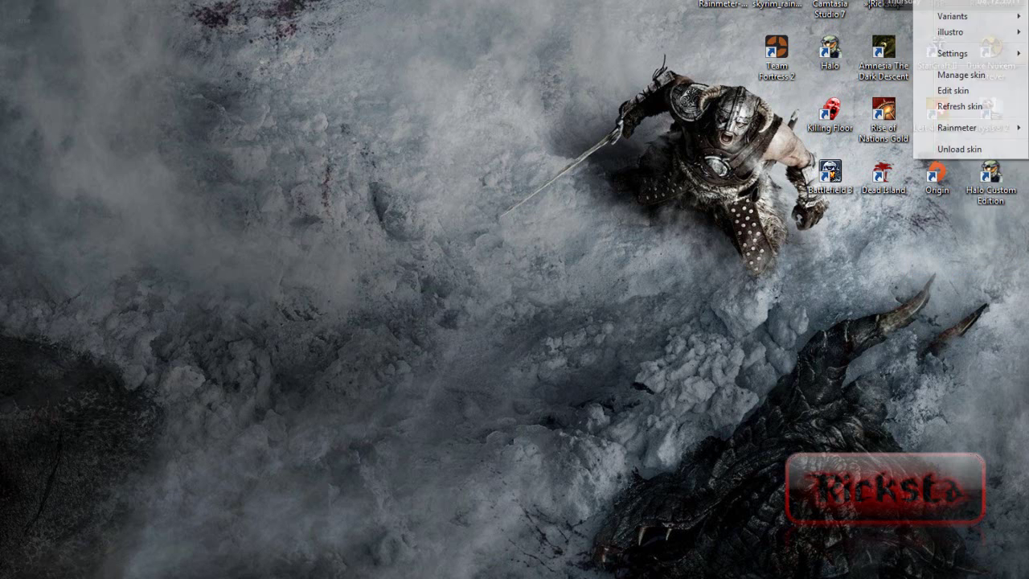
{"action": "left_click", "coordinate": [989, 149]}
{"action": "right_click", "coordinate": [651, 356]}
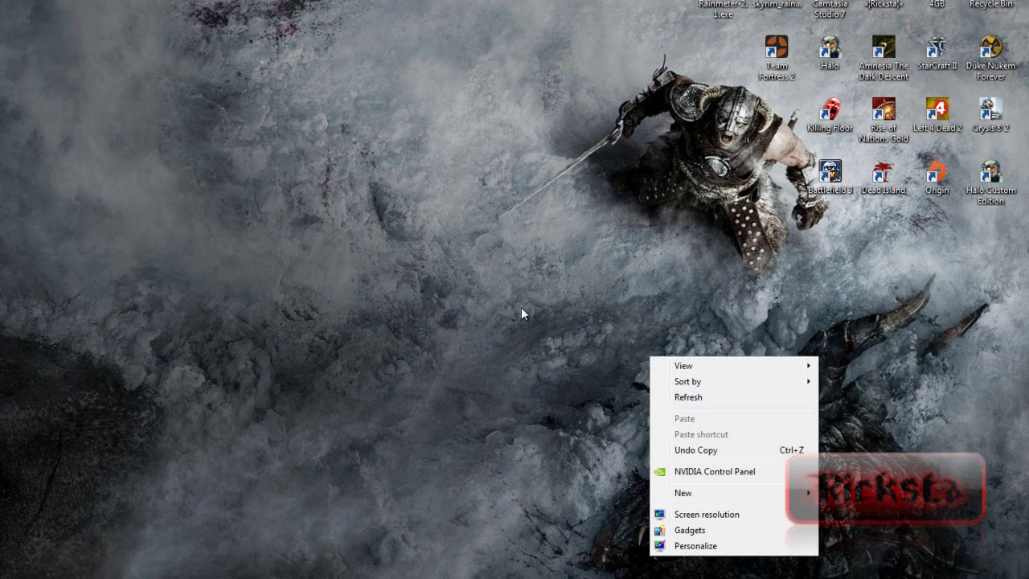
{"action": "left_click", "coordinate": [475, 279]}
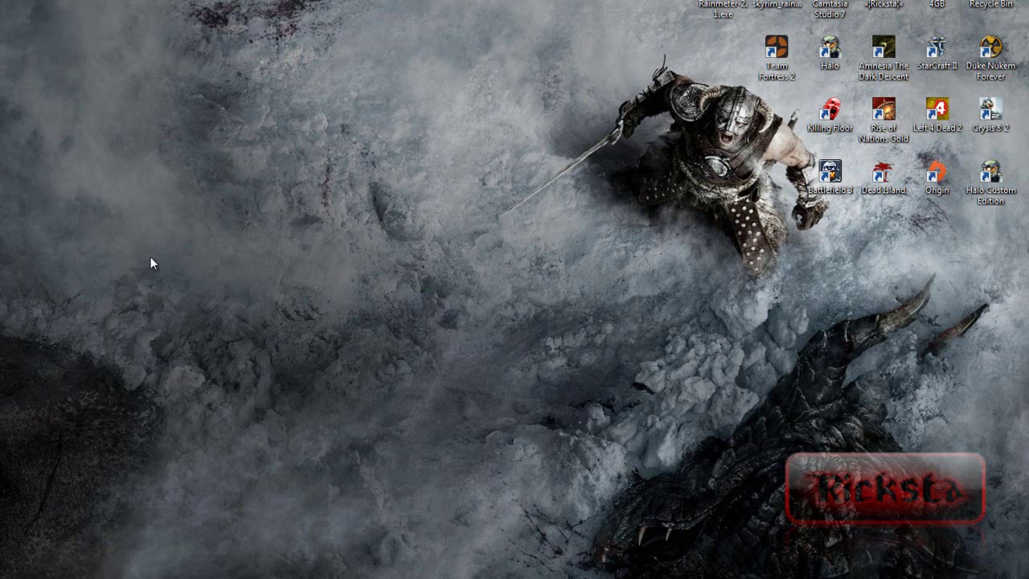
{"action": "right_click", "coordinate": [347, 252]}
{"action": "left_click", "coordinate": [263, 150]}
- View the MediaFire share page for skyrim_rainmeter_skin.rmskin and return to the desktop
{"action": "left_click", "coordinate": [85, 574]}
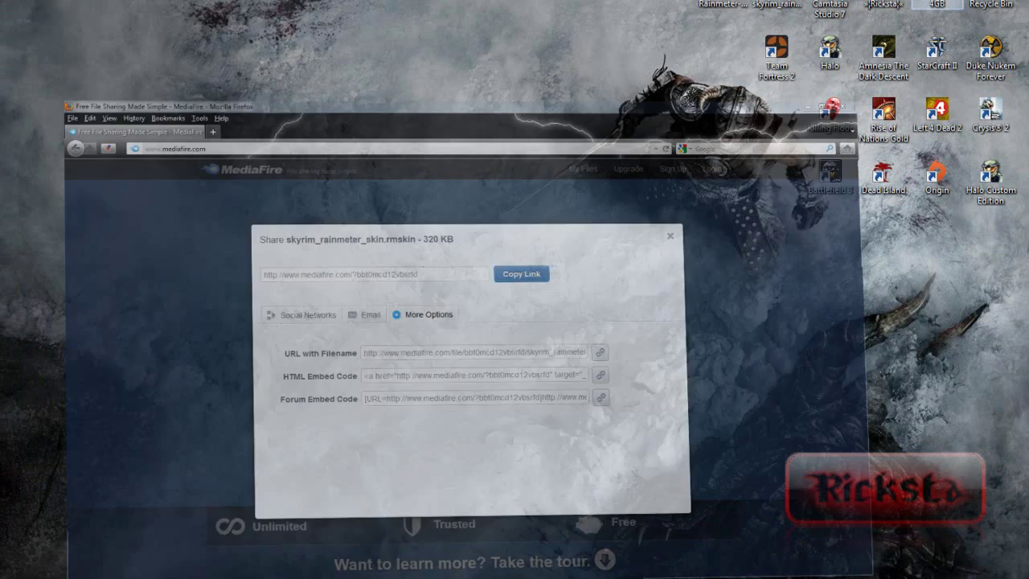
{"action": "key", "text": "super+d"}
{"action": "right_click", "coordinate": [366, 328]}
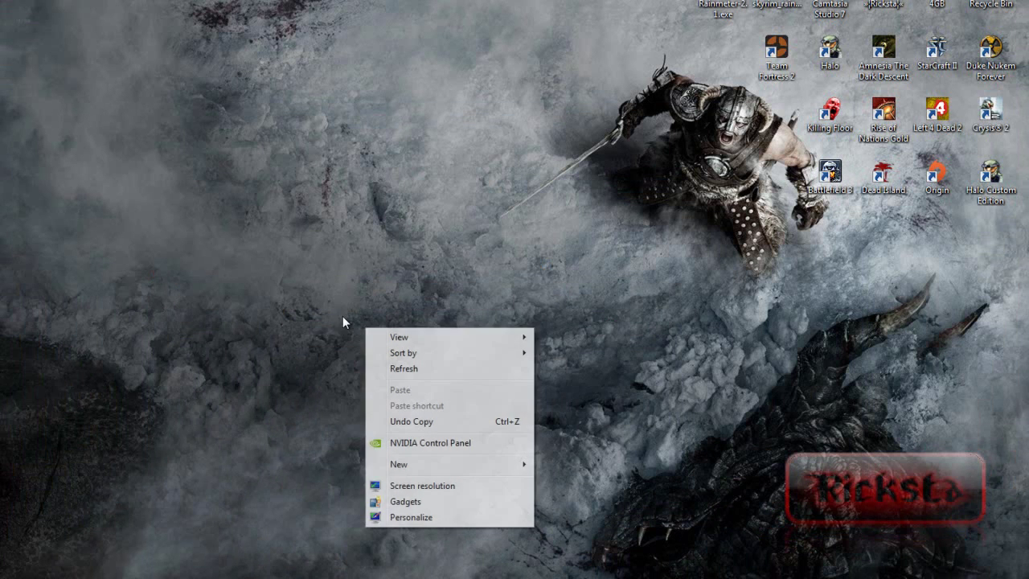
{"action": "left_click", "coordinate": [343, 319]}
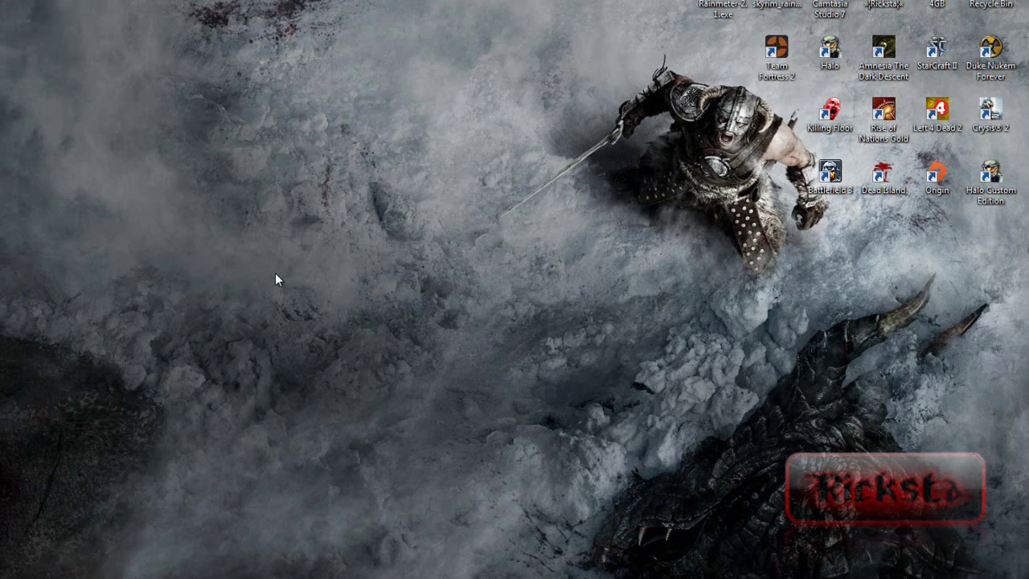
- Open the skyrim_rainmeter_skin package in Rainstaller, cancel its installation, and close the Manage Rainmeter window
{"action": "left_click", "coordinate": [786, 4]}
{"action": "double_click", "coordinate": [772, 8]}
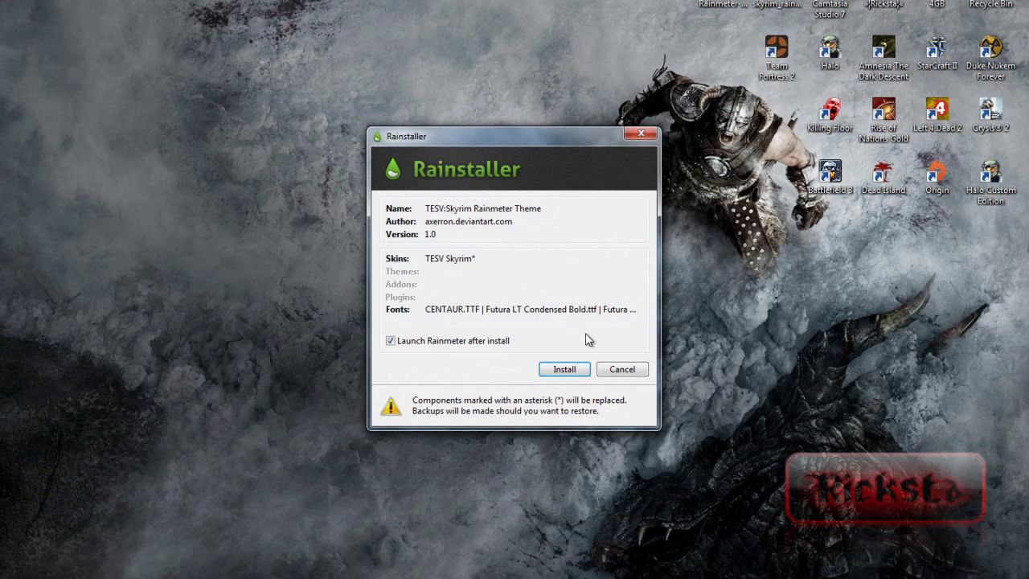
{"action": "left_click", "coordinate": [620, 369]}
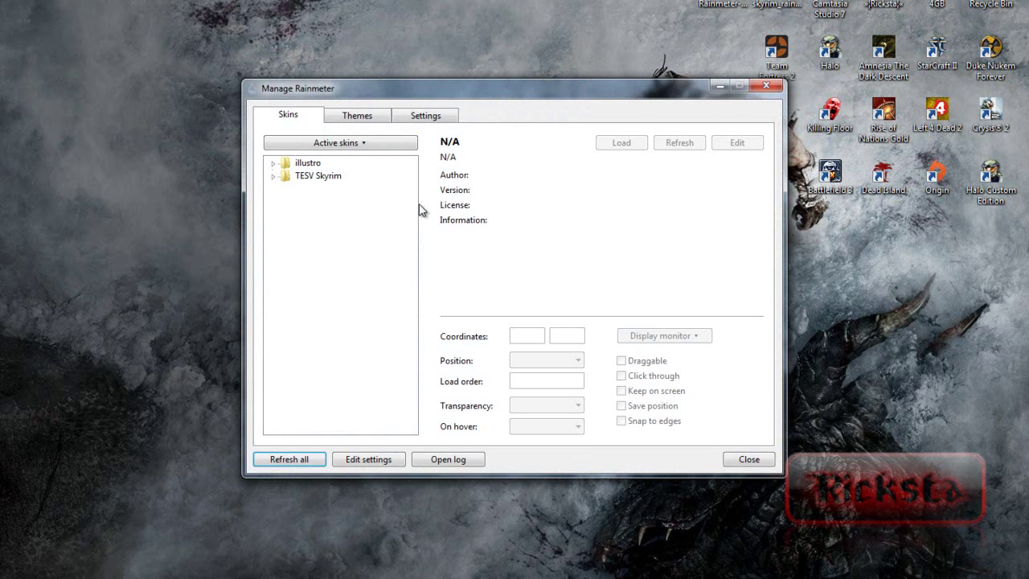
{"action": "left_click", "coordinate": [765, 85]}
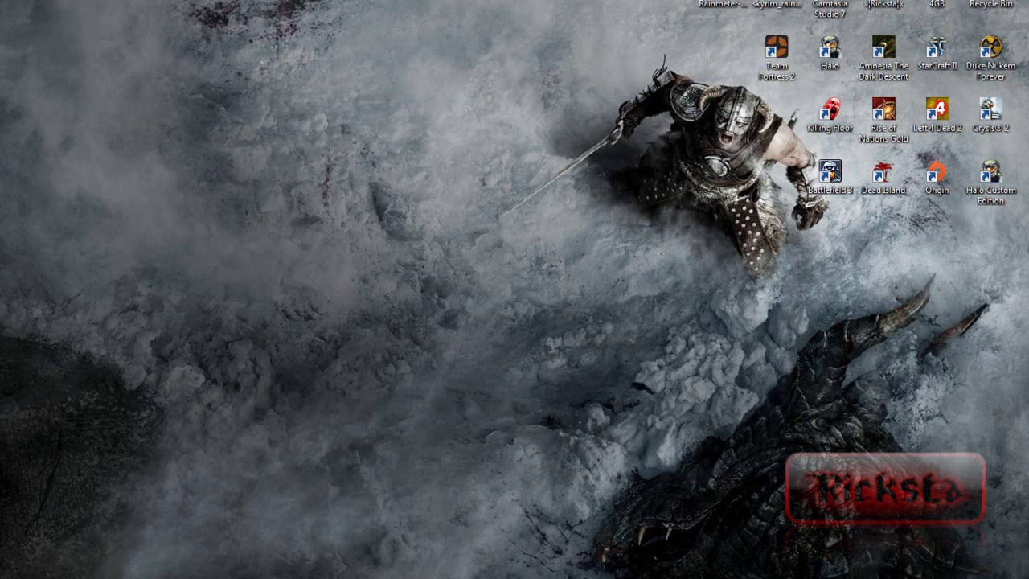
- Load the TESV Skyrim clock skin skyrim_clock_centaur.ini and place the clock at the top centre of the desktop
{"action": "right_click", "coordinate": [901, 427]}
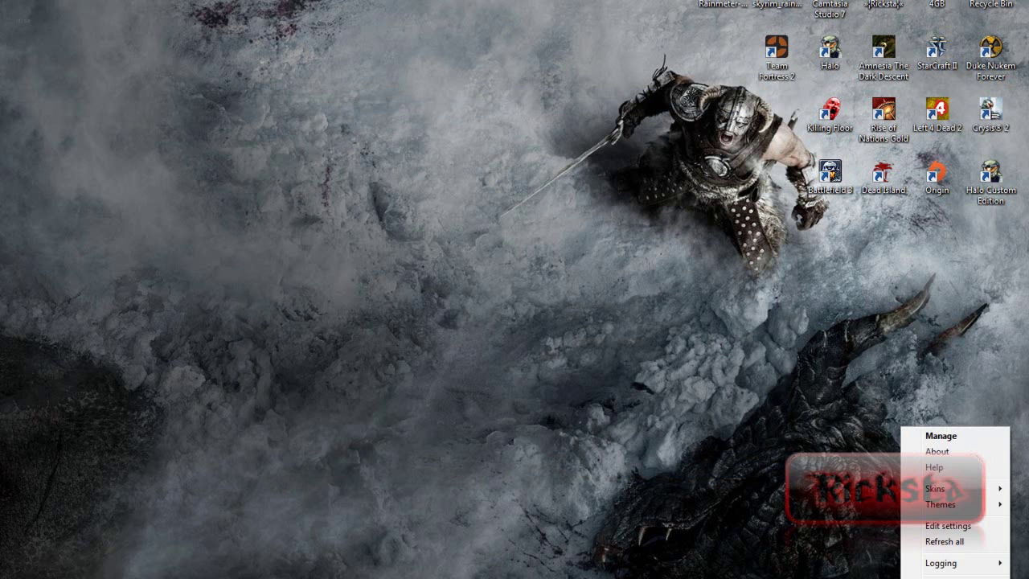
{"action": "mouse_move", "coordinate": [953, 490]}
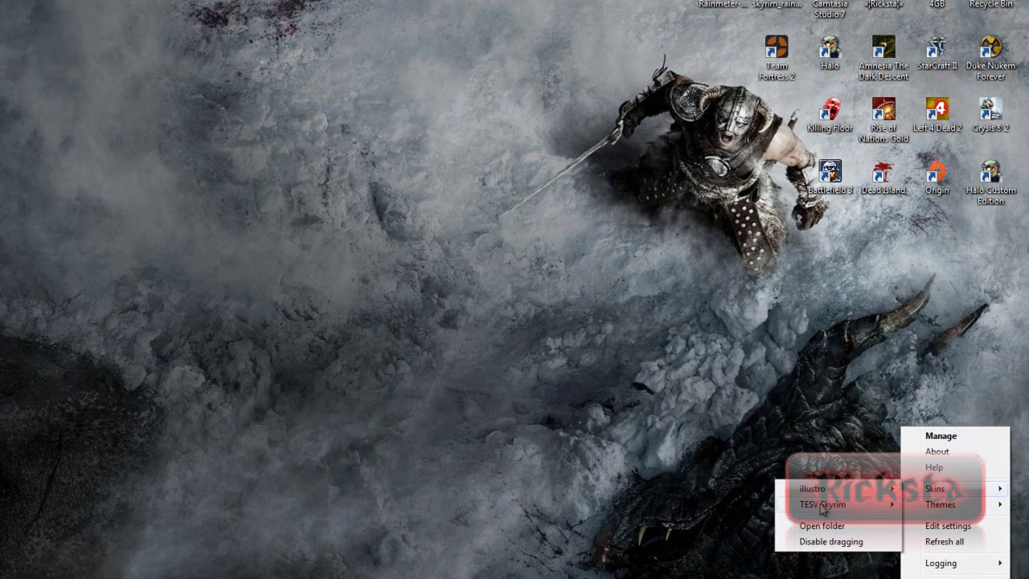
{"action": "mouse_move", "coordinate": [821, 506]}
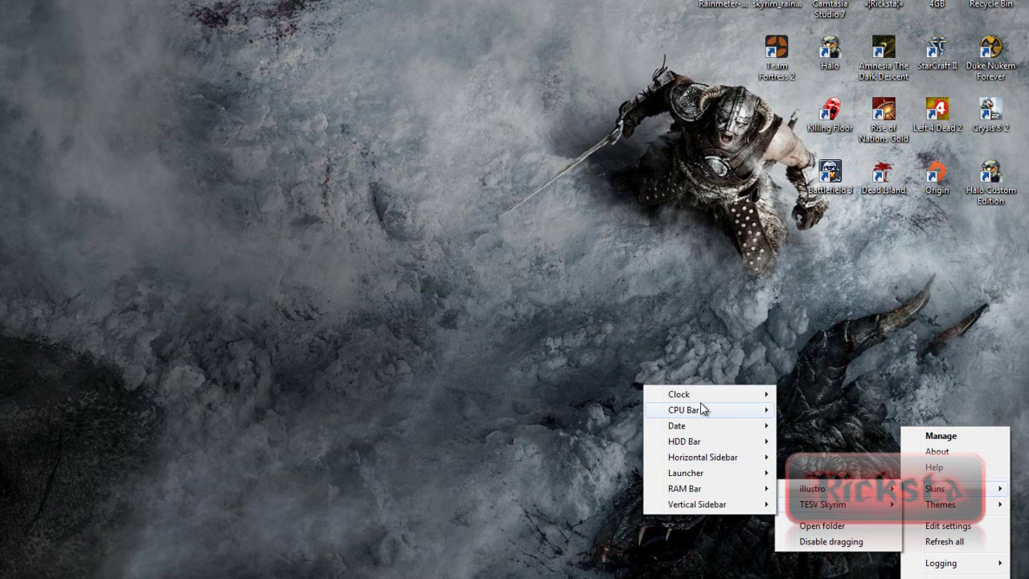
{"action": "mouse_move", "coordinate": [701, 398]}
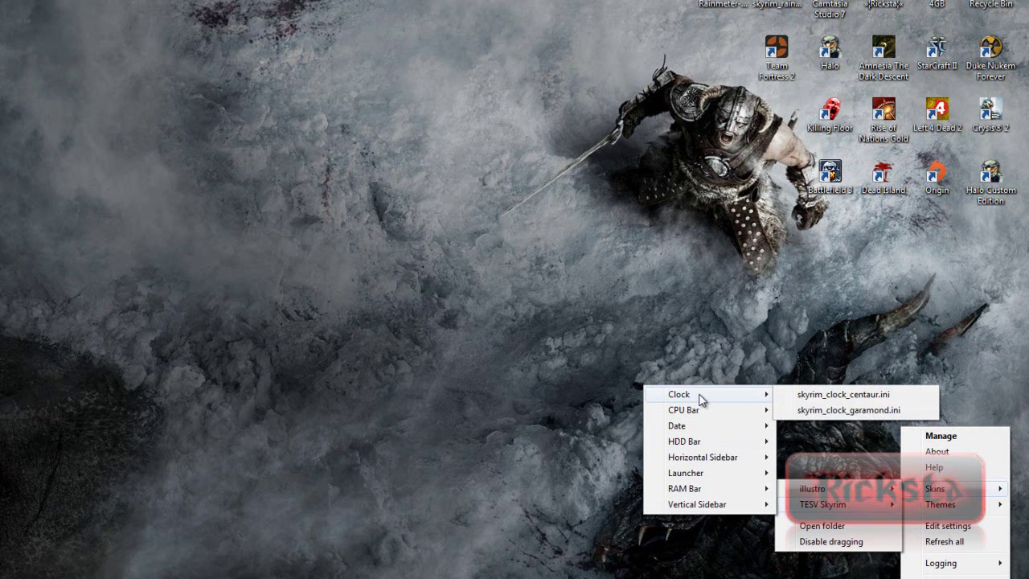
{"action": "left_click", "coordinate": [831, 395]}
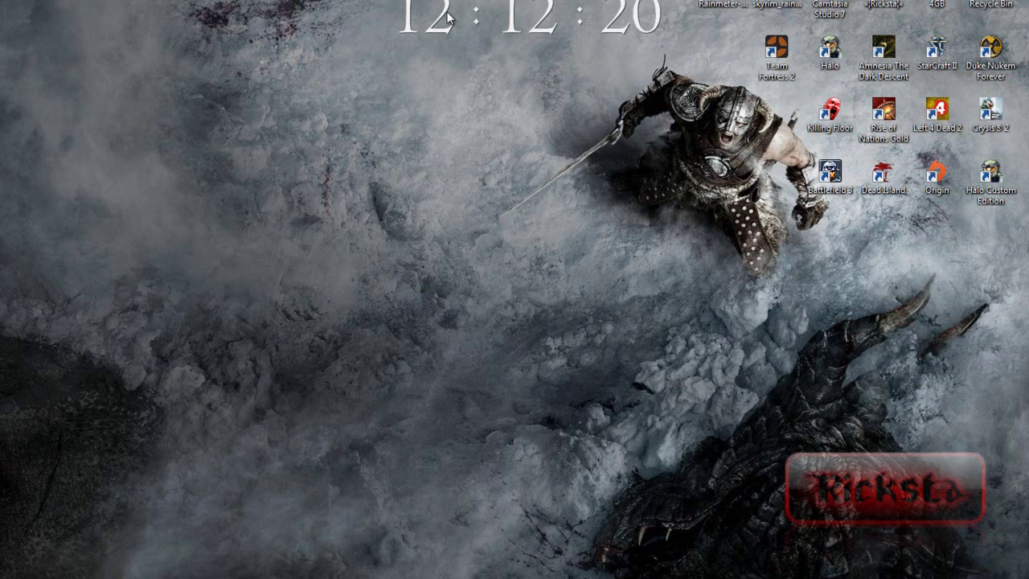
{"action": "left_click_drag", "start_coordinate": [440, 16], "coordinate": [435, 16]}
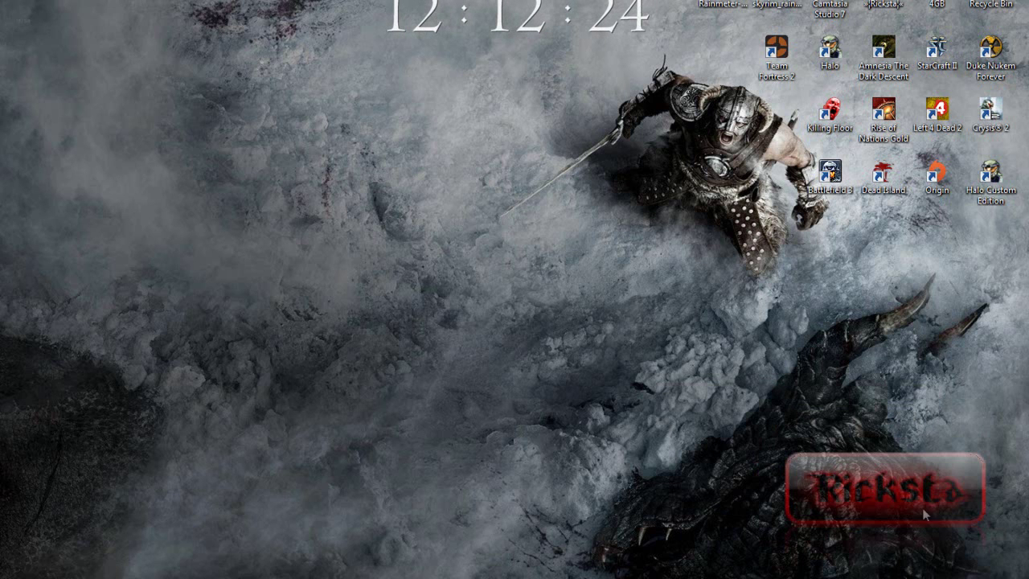
- Load the CPU Bar skin from the TESV Skyrim collection onto the desktop
{"action": "left_click", "coordinate": [882, 578]}
{"action": "right_click", "coordinate": [891, 538]}
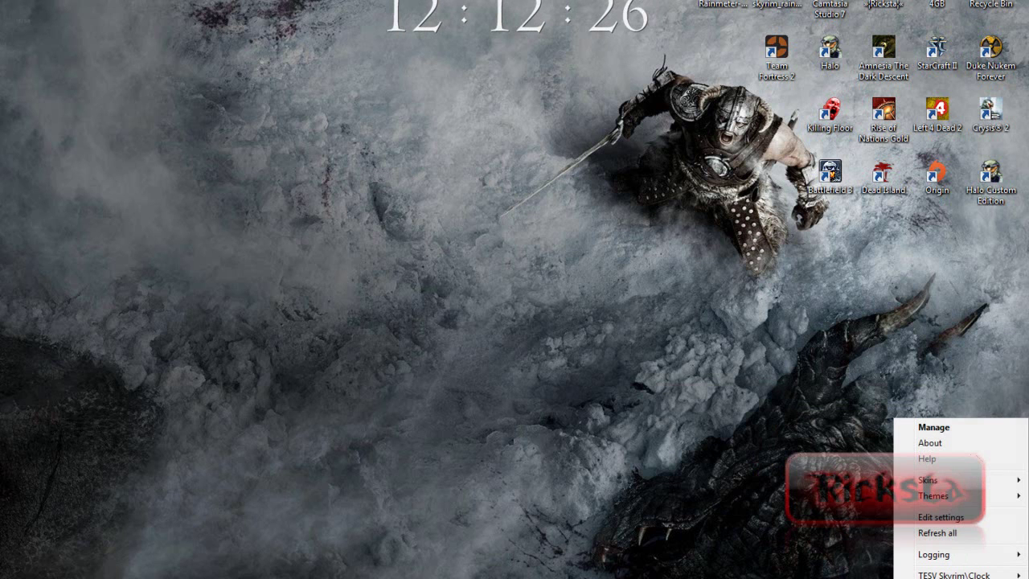
{"action": "mouse_move", "coordinate": [924, 480]}
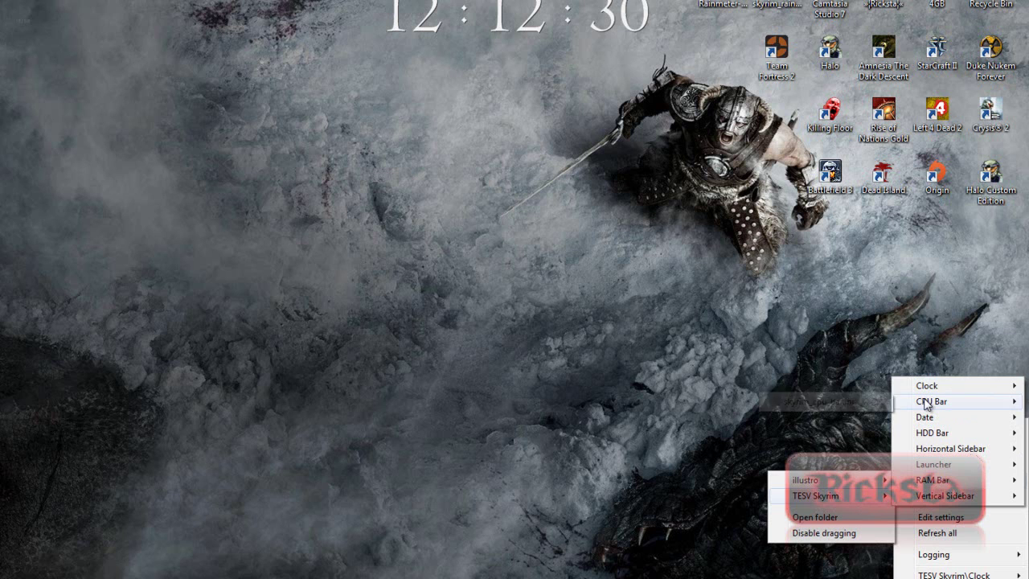
{"action": "mouse_move", "coordinate": [929, 401]}
{"action": "left_click", "coordinate": [820, 401]}
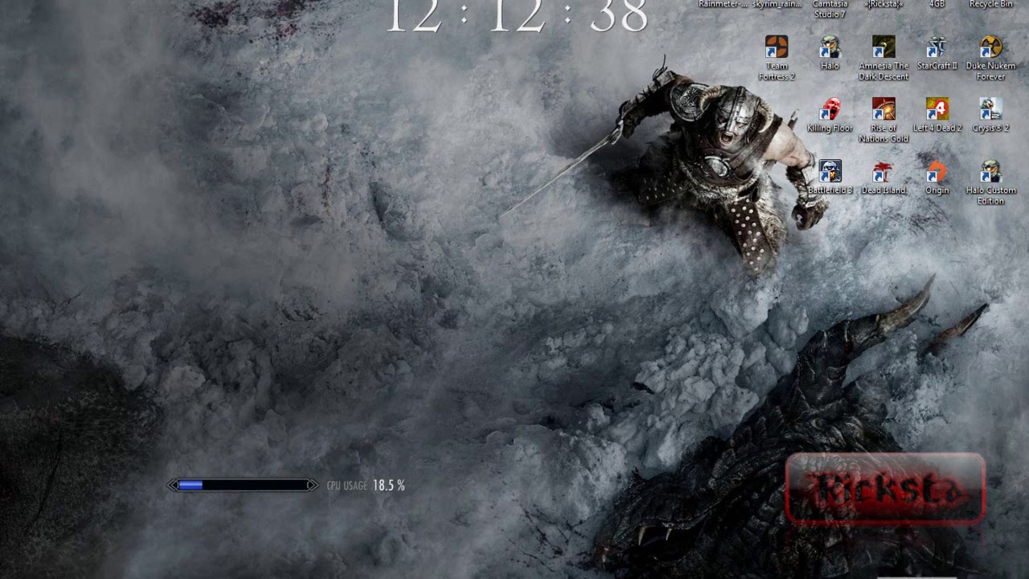
- Load the TESV Skyrim date skin skyrim_date_and_time.ini onto the desktop
{"action": "right_click", "coordinate": [884, 532]}
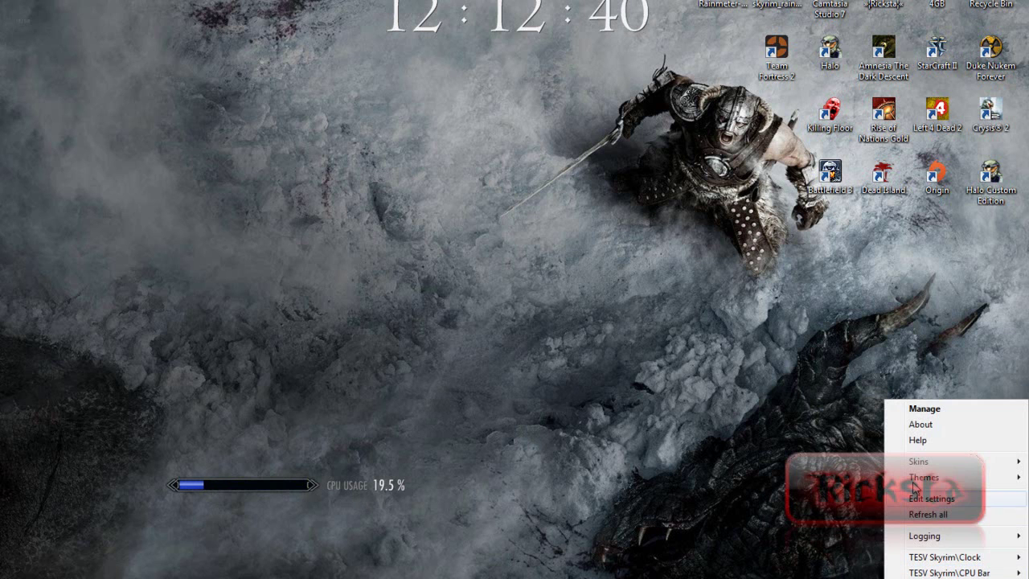
{"action": "mouse_move", "coordinate": [924, 463]}
{"action": "mouse_move", "coordinate": [844, 490]}
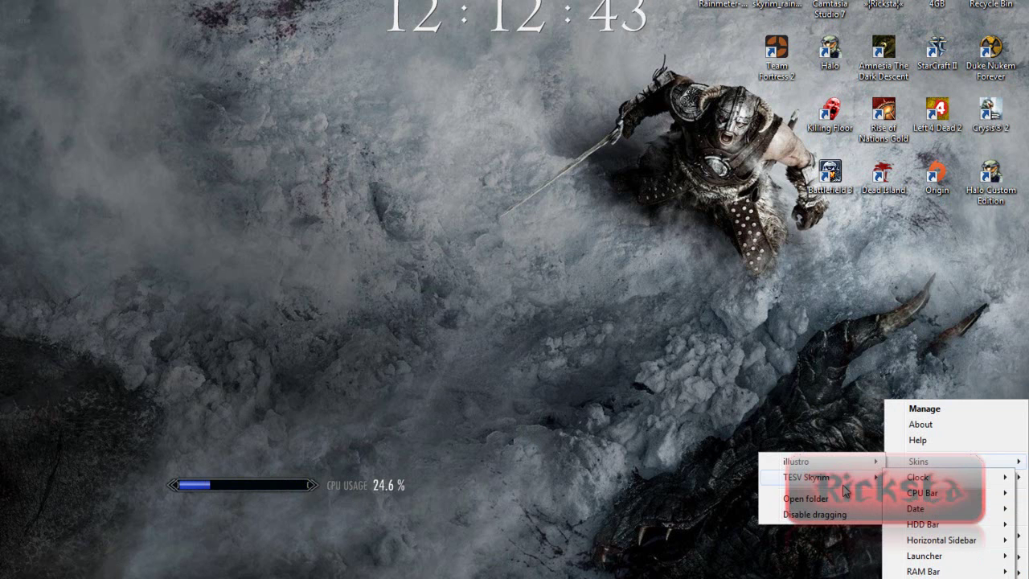
{"action": "mouse_move", "coordinate": [916, 508]}
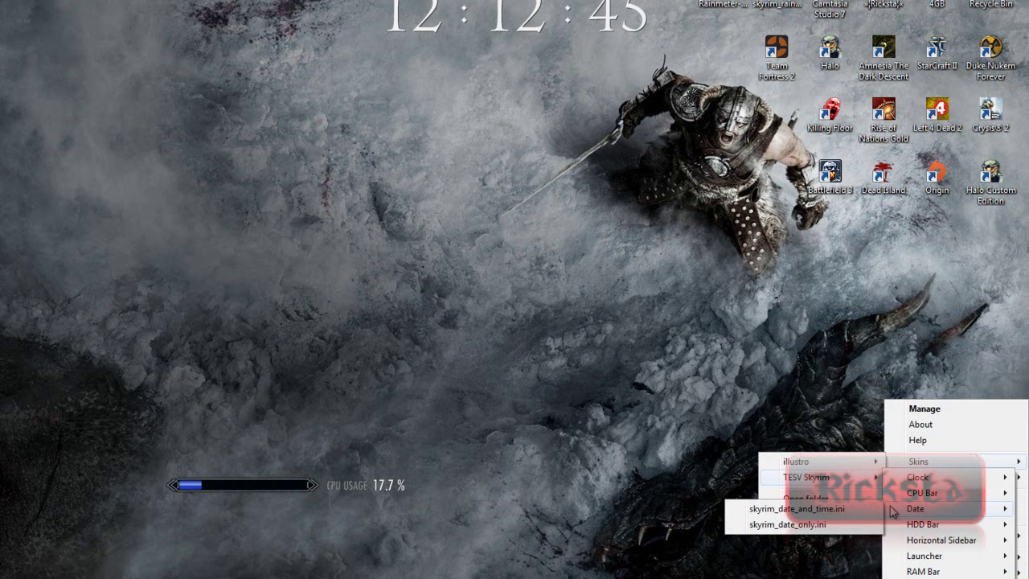
{"action": "left_click", "coordinate": [836, 510]}
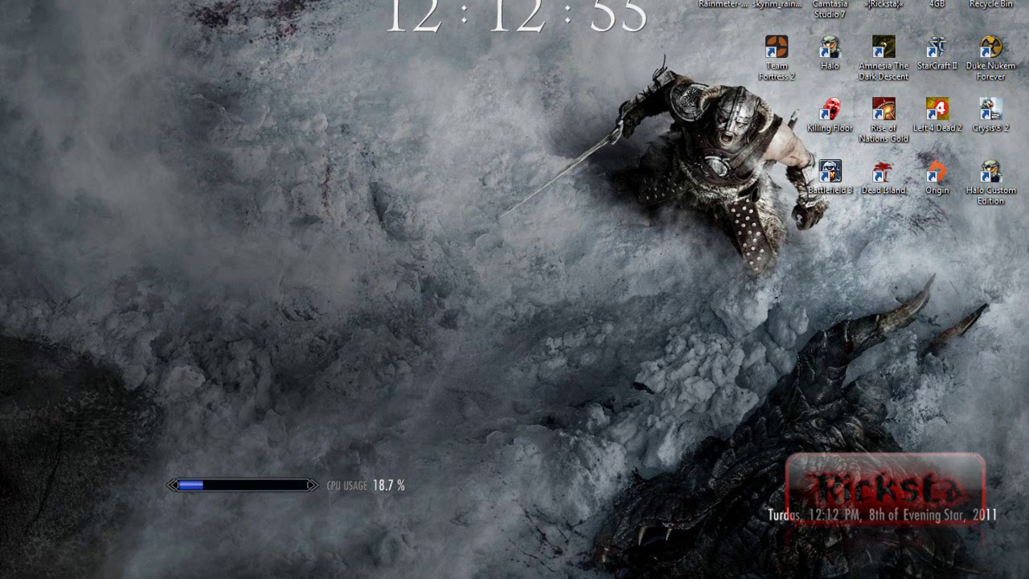
- Load the Bar 1 variant of the TESV Skyrim HDD Bar skin
{"action": "right_click", "coordinate": [920, 561]}
{"action": "mouse_move", "coordinate": [958, 448]}
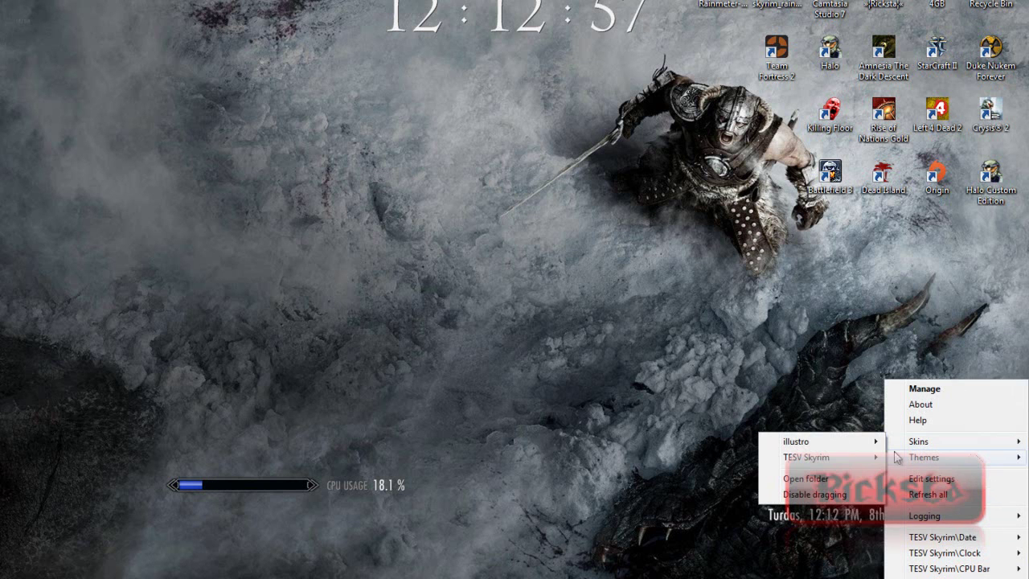
{"action": "mouse_move", "coordinate": [856, 463]}
{"action": "mouse_move", "coordinate": [926, 507]}
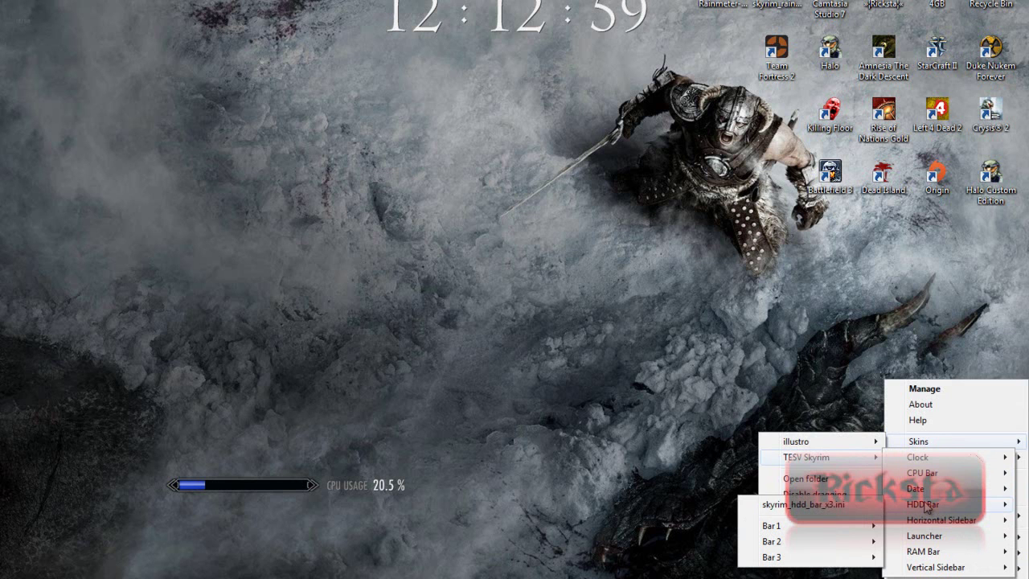
{"action": "mouse_move", "coordinate": [804, 527]}
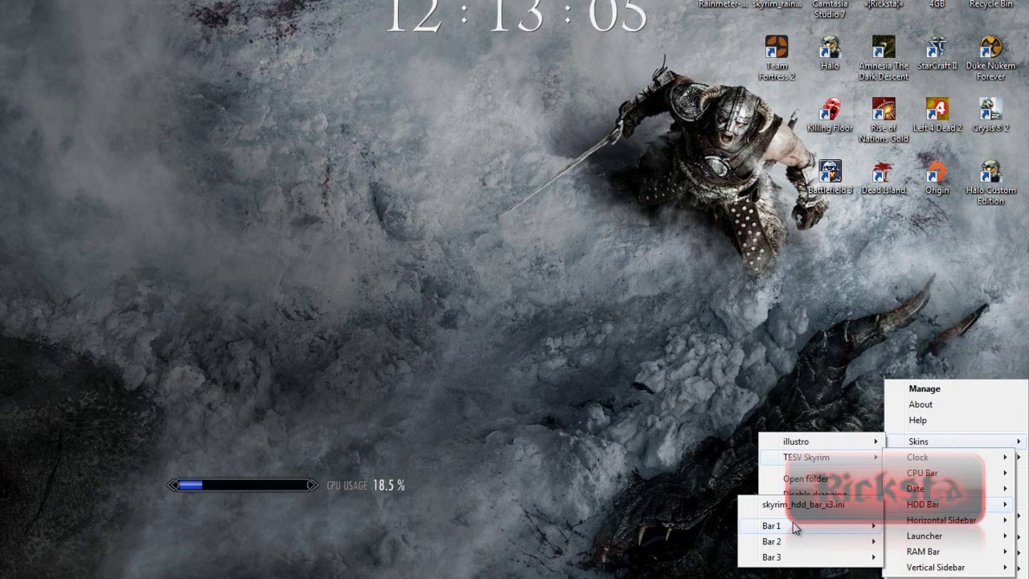
{"action": "left_click", "coordinate": [804, 506]}
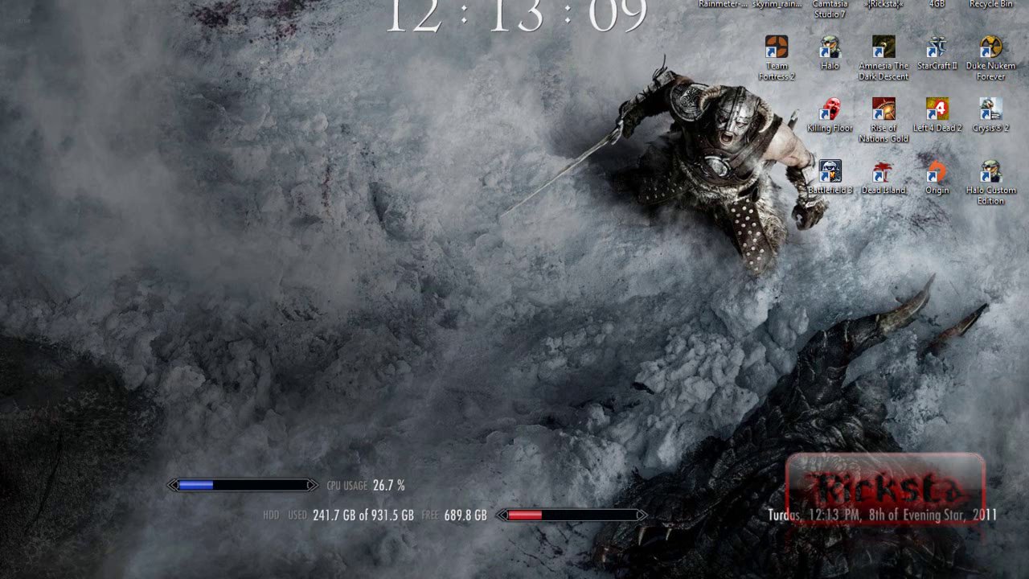
- Load the TESV Skyrim Horizontal Sidebar skin skyrim_bar_hor.ini onto the desktop
{"action": "right_click", "coordinate": [760, 478]}
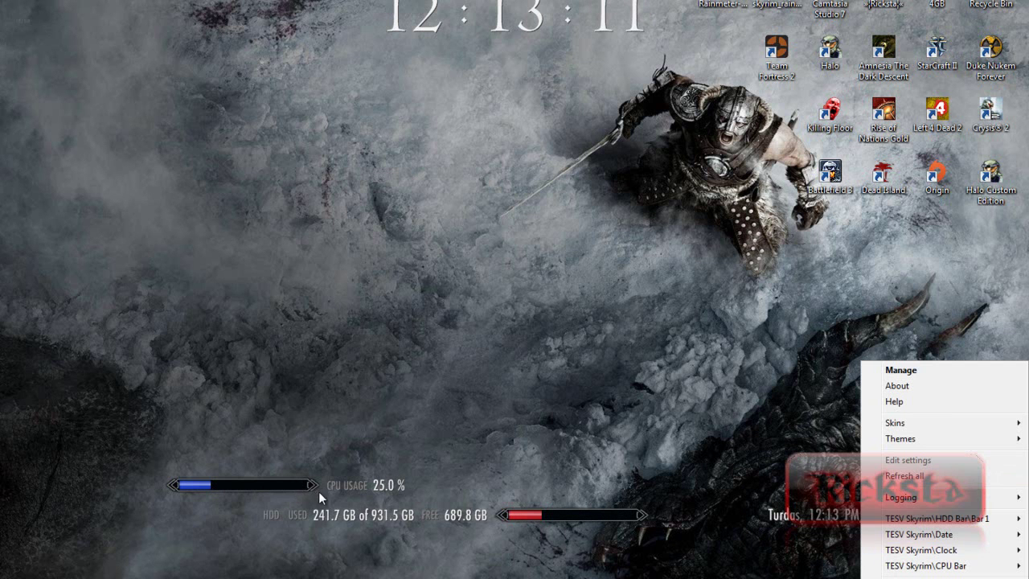
{"action": "mouse_move", "coordinate": [902, 424]}
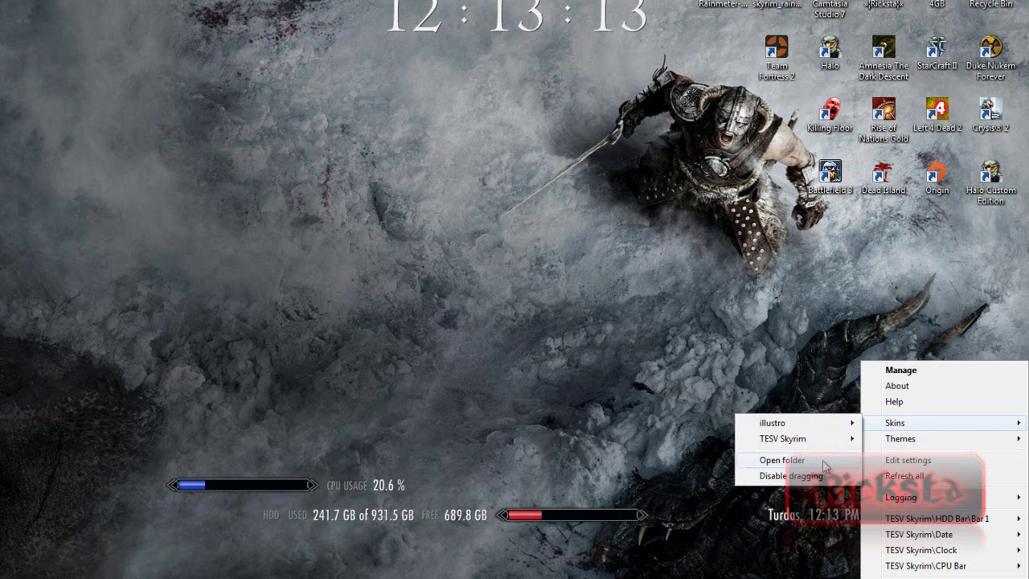
{"action": "mouse_move", "coordinate": [821, 442]}
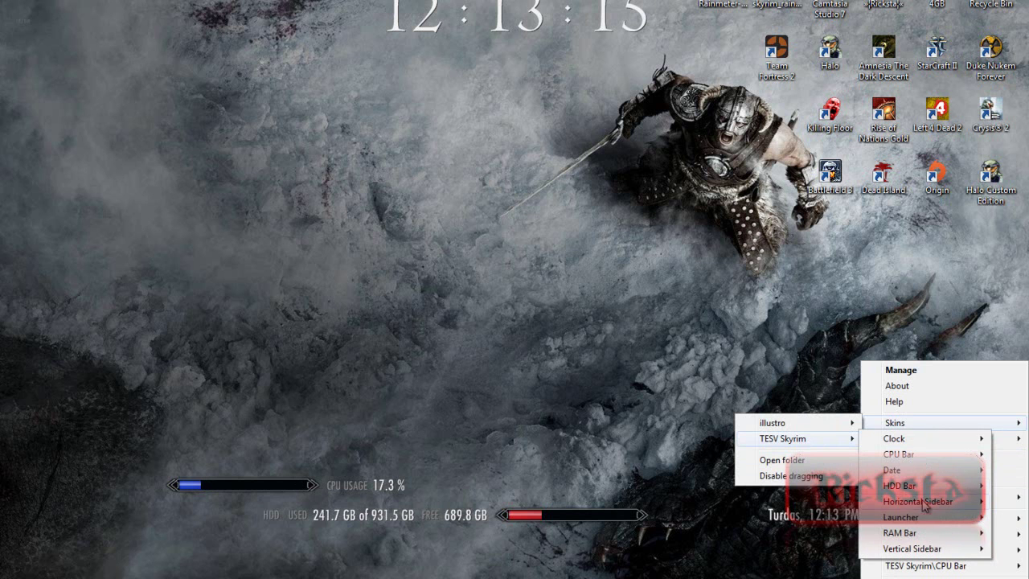
{"action": "left_click", "coordinate": [846, 503]}
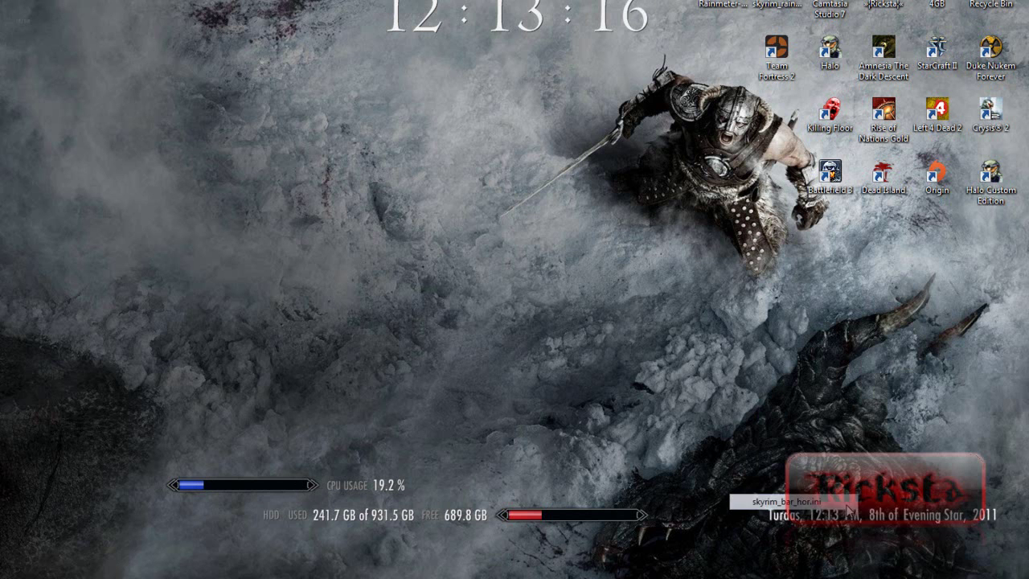
{"action": "right_click", "coordinate": [716, 537]}
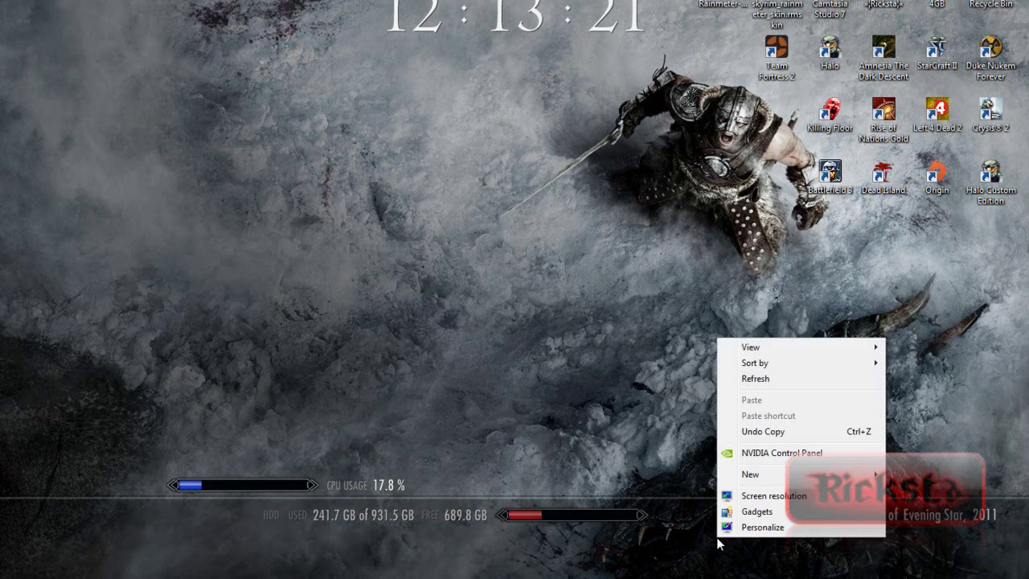
{"action": "left_click", "coordinate": [580, 371]}
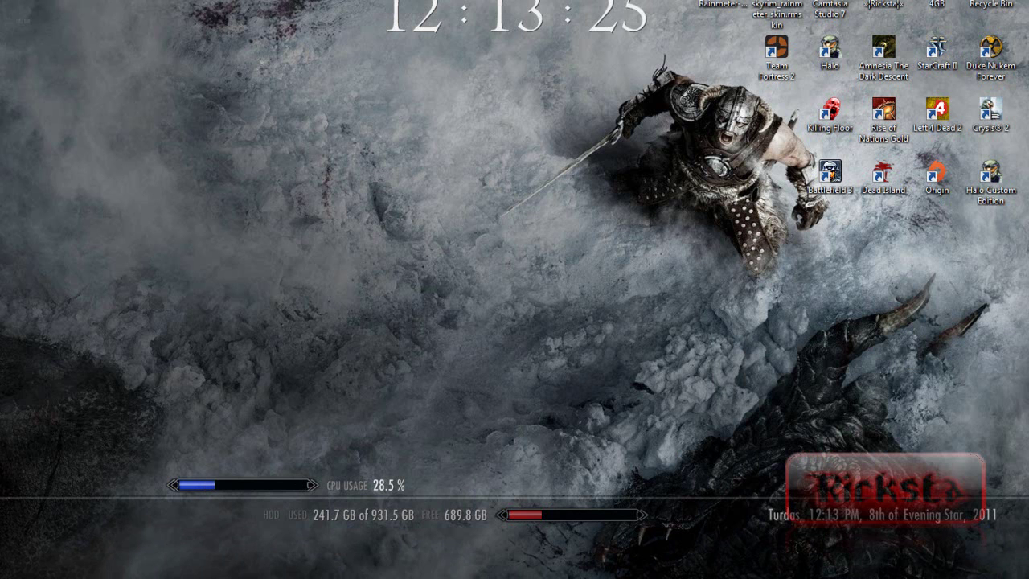
- Load the TESV Skyrim Launcher skin and close the Manage Rainmeter window
{"action": "right_click", "coordinate": [892, 578]}
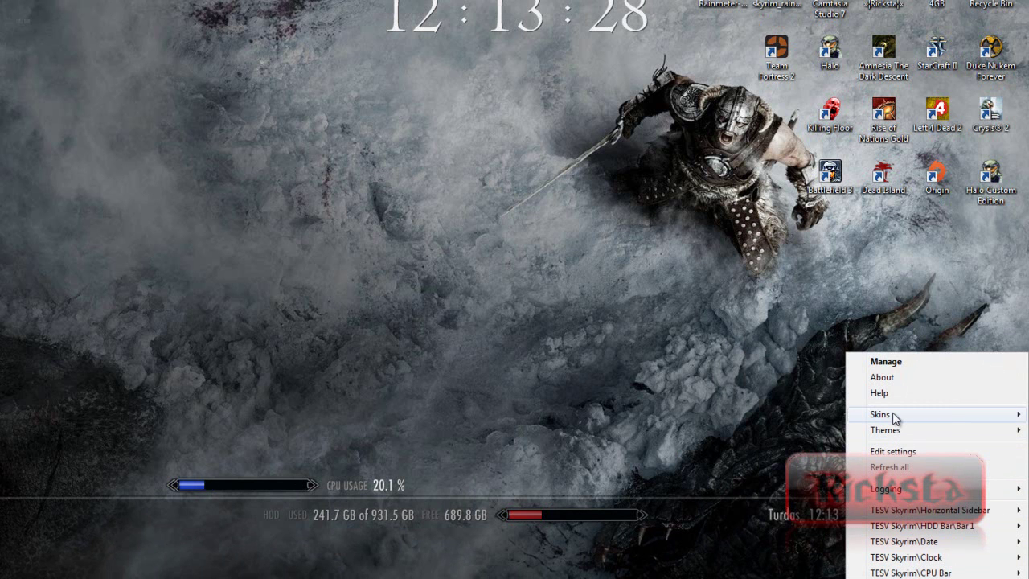
{"action": "mouse_move", "coordinate": [894, 415]}
{"action": "mouse_move", "coordinate": [778, 433]}
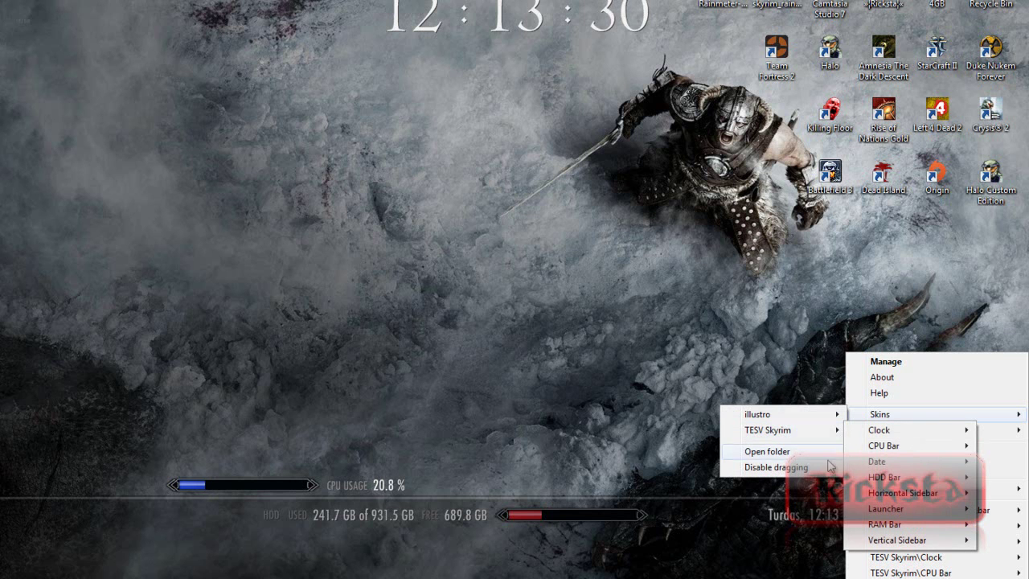
{"action": "mouse_move", "coordinate": [892, 511]}
{"action": "left_click", "coordinate": [811, 512]}
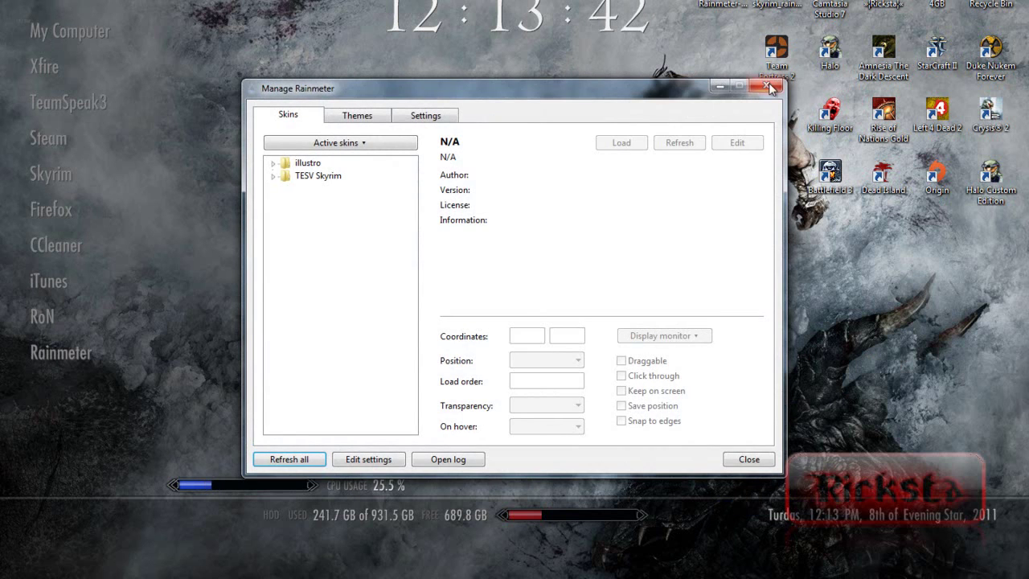
{"action": "key", "text": "Escape"}
- Load the TESV Skyrim RAM Bar skin skyrim_ram_bar.ini onto the desktop
{"action": "right_click", "coordinate": [888, 564]}
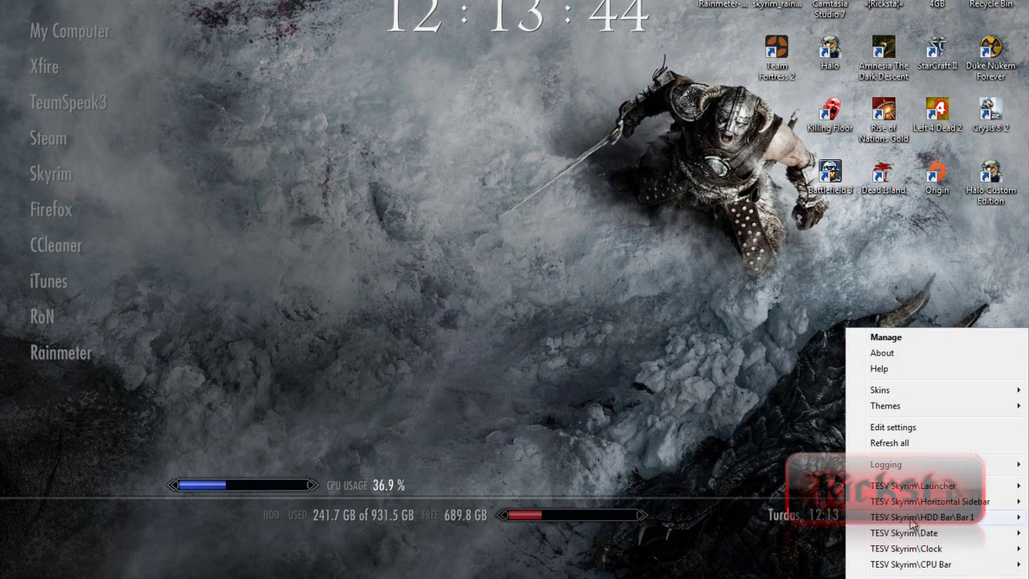
{"action": "mouse_move", "coordinate": [899, 399]}
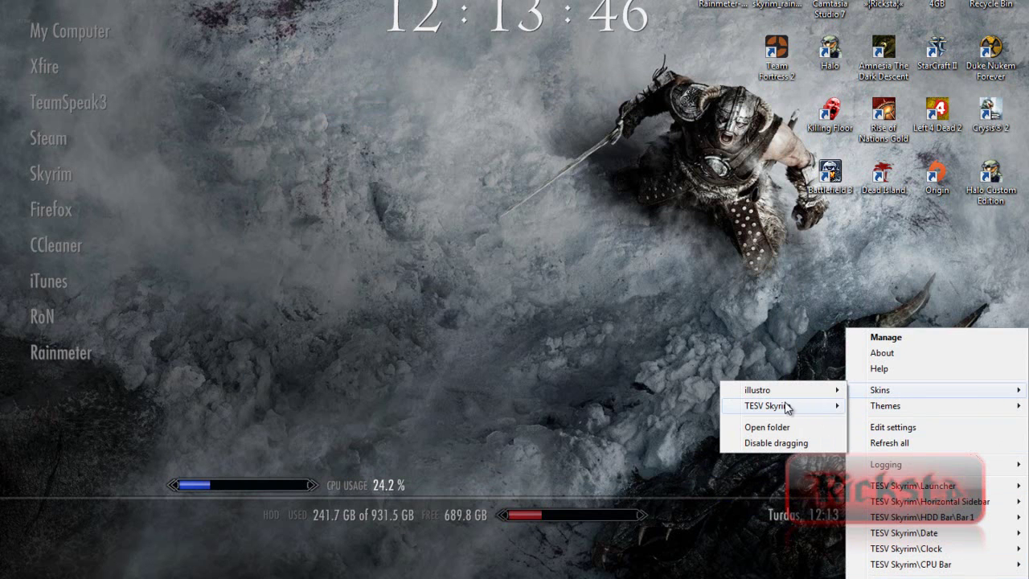
{"action": "mouse_move", "coordinate": [792, 407]}
{"action": "mouse_move", "coordinate": [922, 516]}
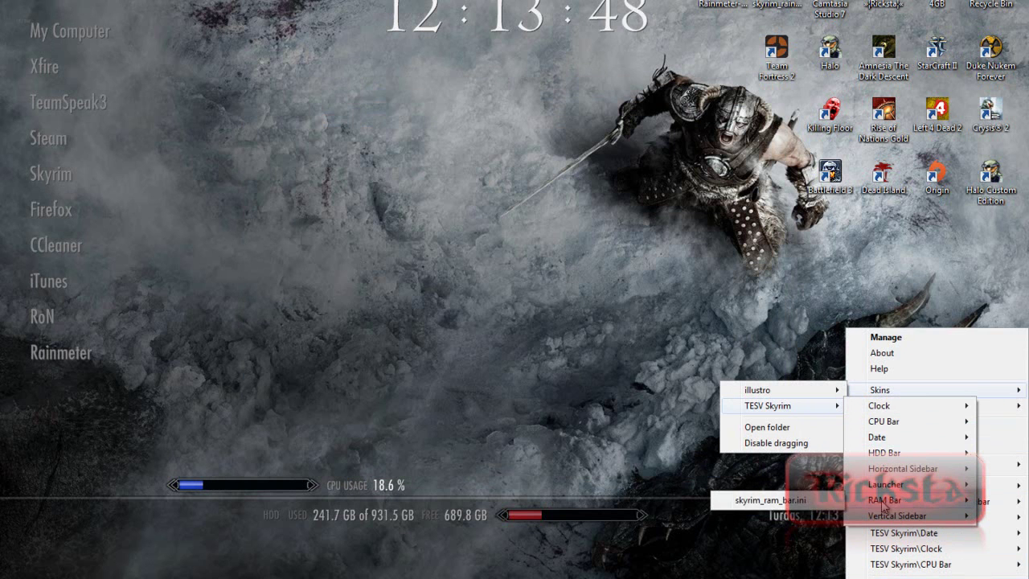
{"action": "left_click", "coordinate": [810, 500]}
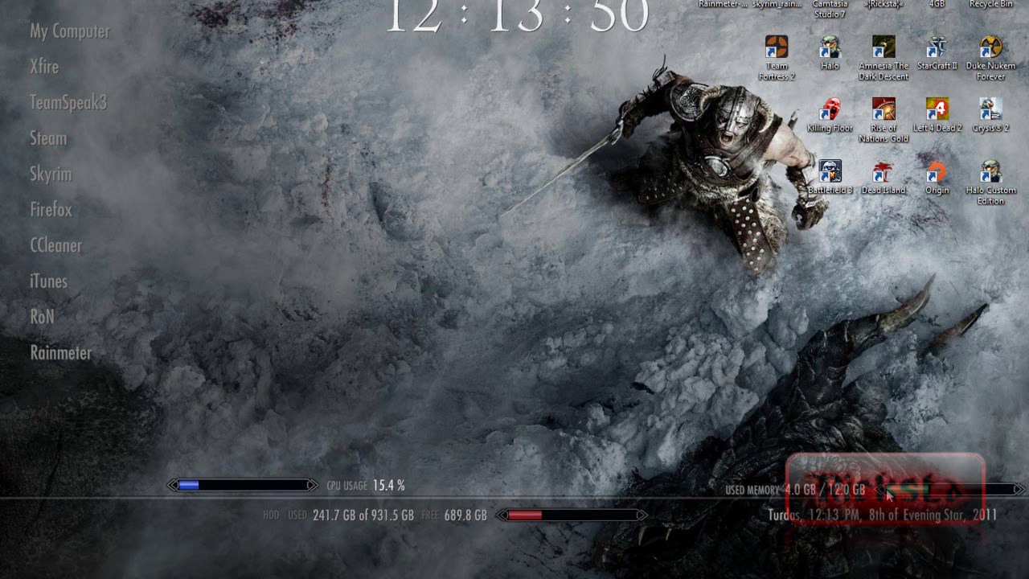
- Load the TESV Skyrim Vertical Sidebar skin skyrim_bar_ver.ini behind the launcher list
{"action": "right_click", "coordinate": [892, 577]}
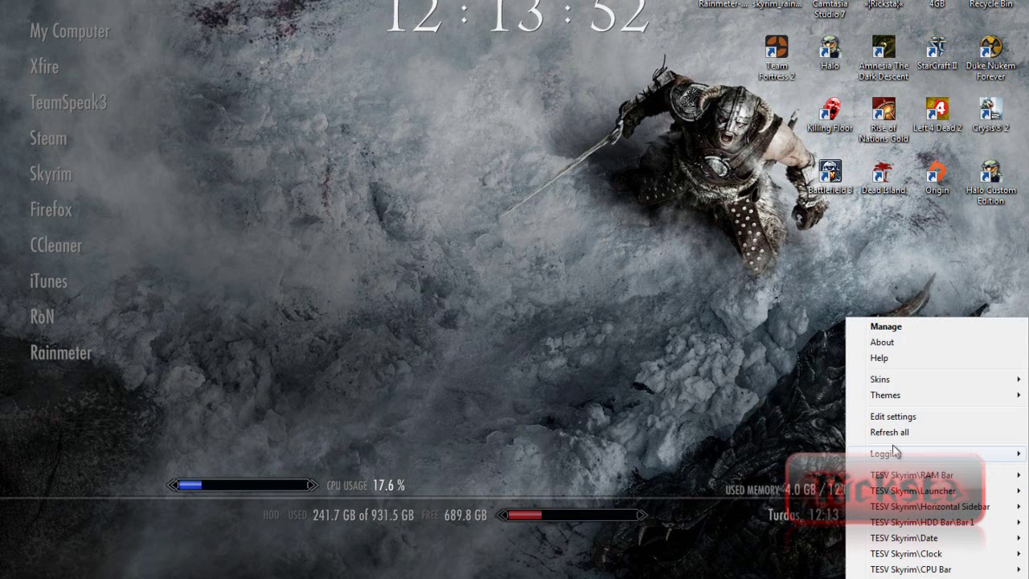
{"action": "mouse_move", "coordinate": [880, 380]}
{"action": "mouse_move", "coordinate": [787, 395]}
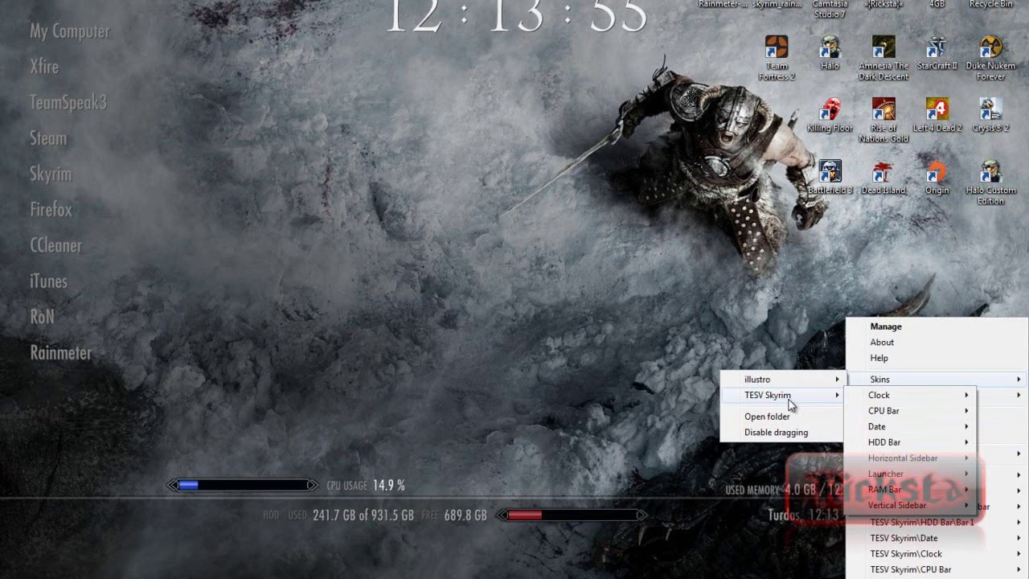
{"action": "mouse_move", "coordinate": [898, 508]}
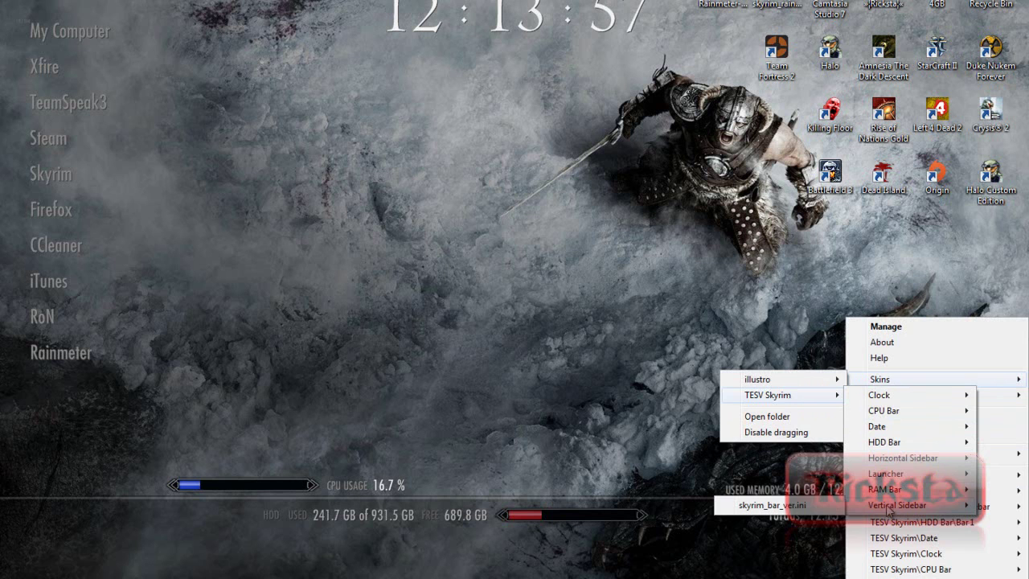
{"action": "left_click", "coordinate": [818, 508]}
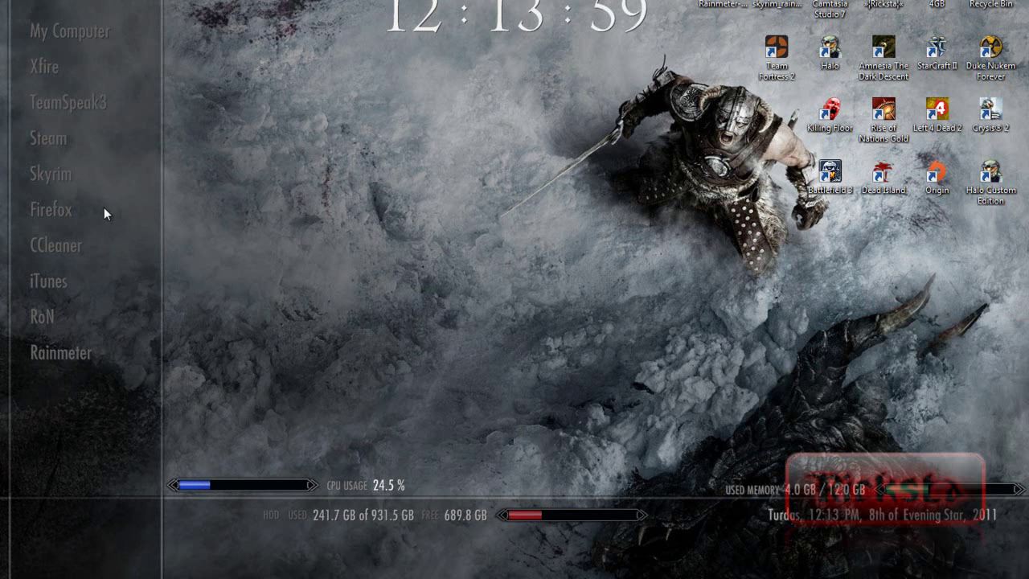
{"action": "right_click", "coordinate": [535, 271]}
{"action": "left_click", "coordinate": [402, 250]}
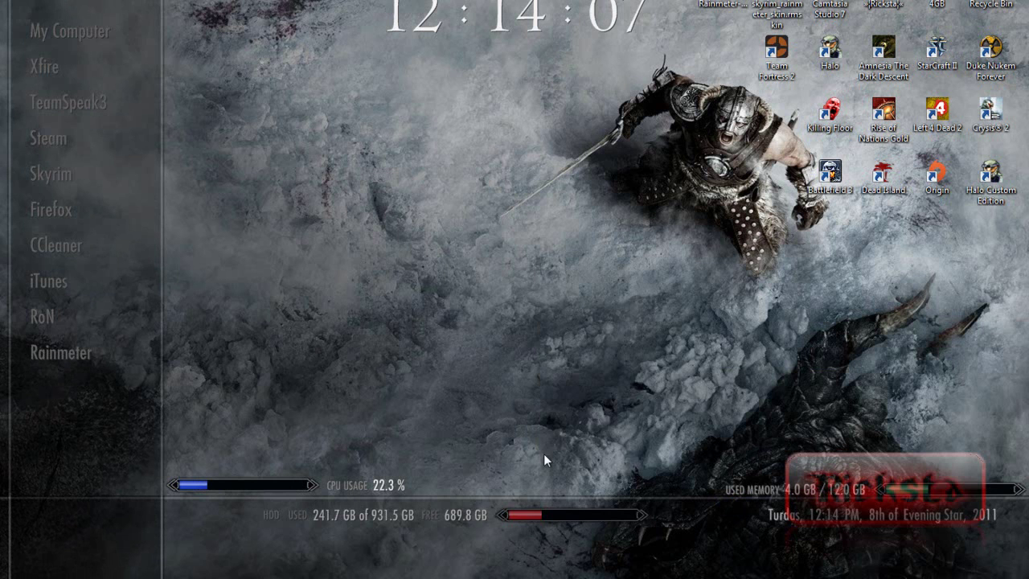
{"action": "right_click", "coordinate": [467, 339]}
{"action": "left_click", "coordinate": [327, 296]}
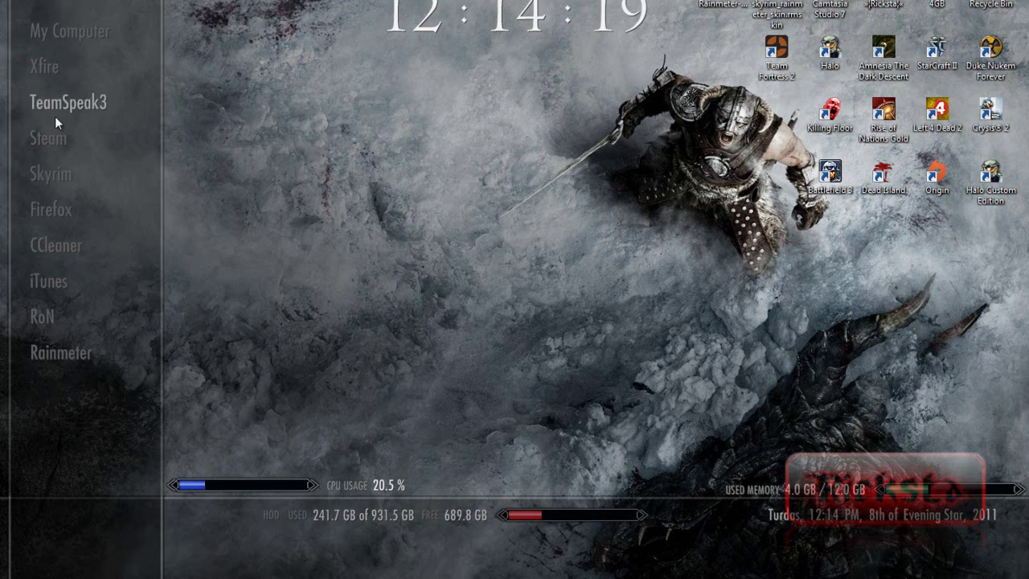
- Open the launcher's Apps.txt in a maximized Notepad window and delete the App9Path value of the RoN entry
{"action": "left_click", "coordinate": [43, 320]}
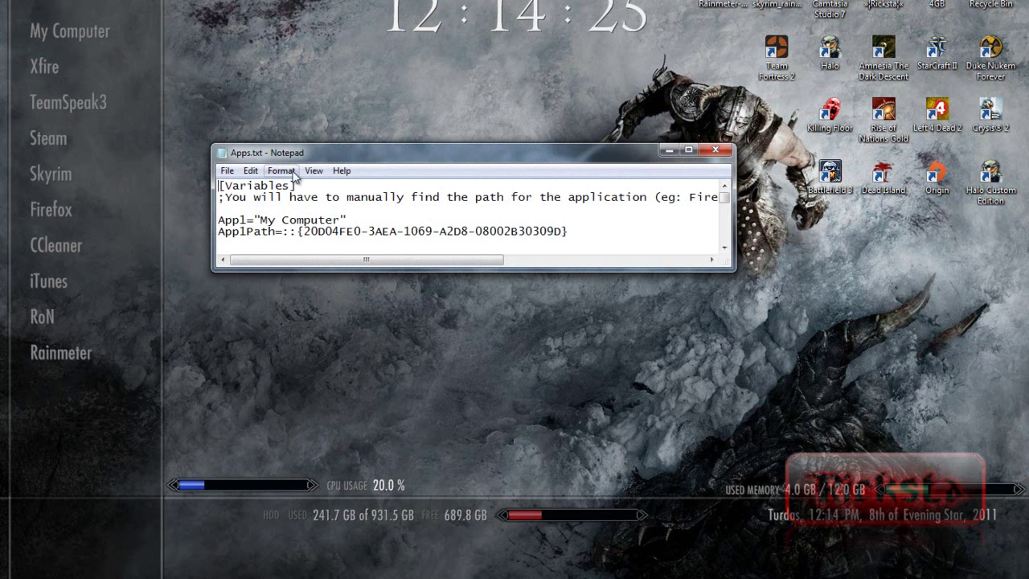
{"action": "left_click", "coordinate": [690, 149]}
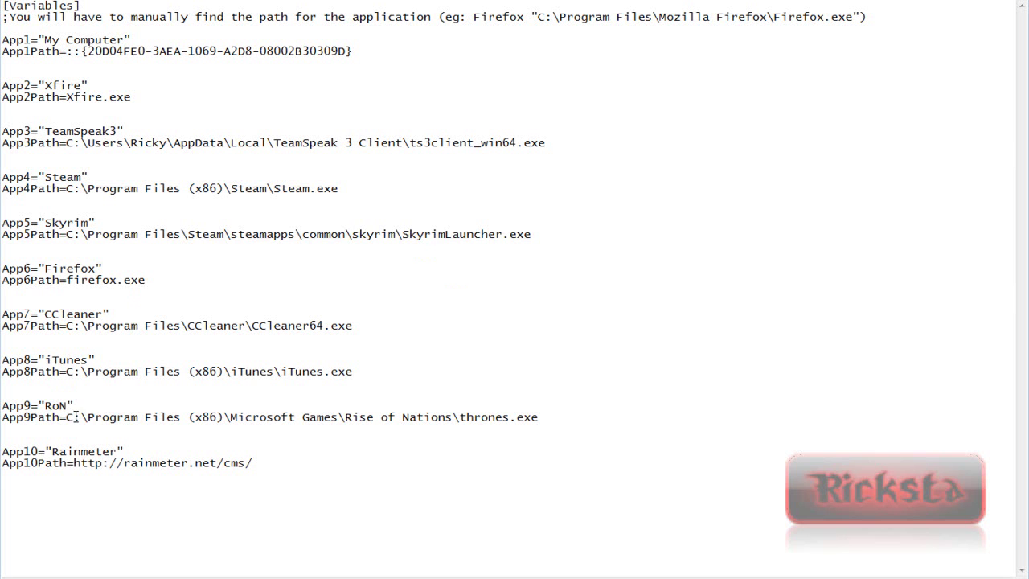
{"action": "left_click_drag", "start_coordinate": [67, 416], "coordinate": [539, 417]}
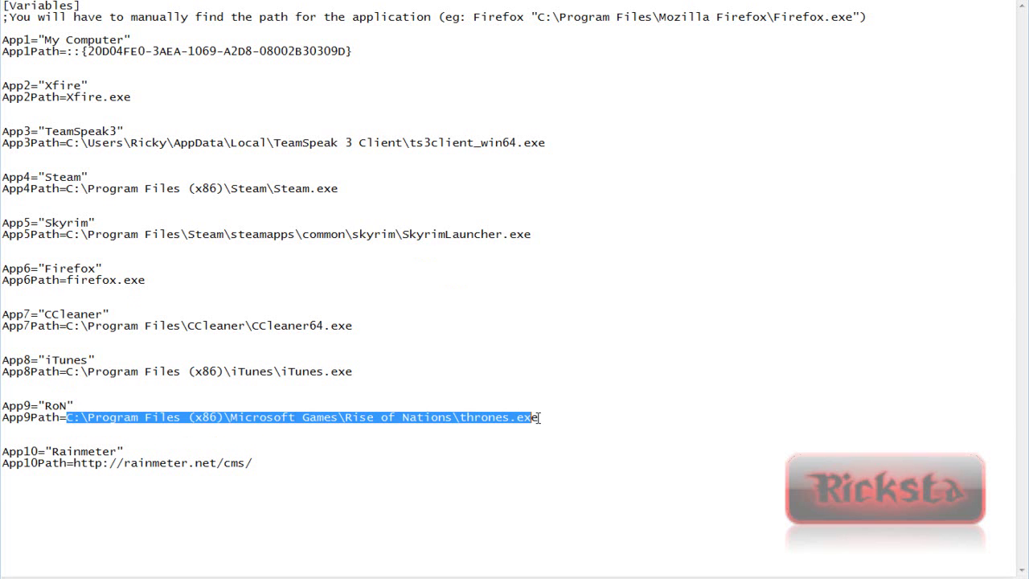
{"action": "key", "text": "Delete"}
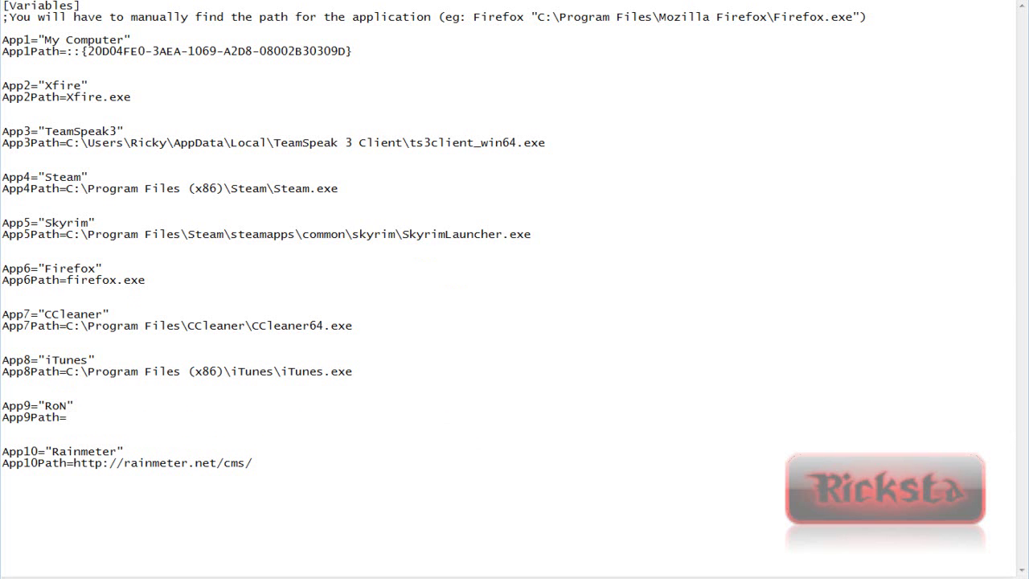
- Return to the desktop from Apps.txt, leaving the Notepad file open
{"action": "key", "text": "super+d"}
{"action": "right_click", "coordinate": [708, 404]}
{"action": "left_click", "coordinate": [489, 317]}
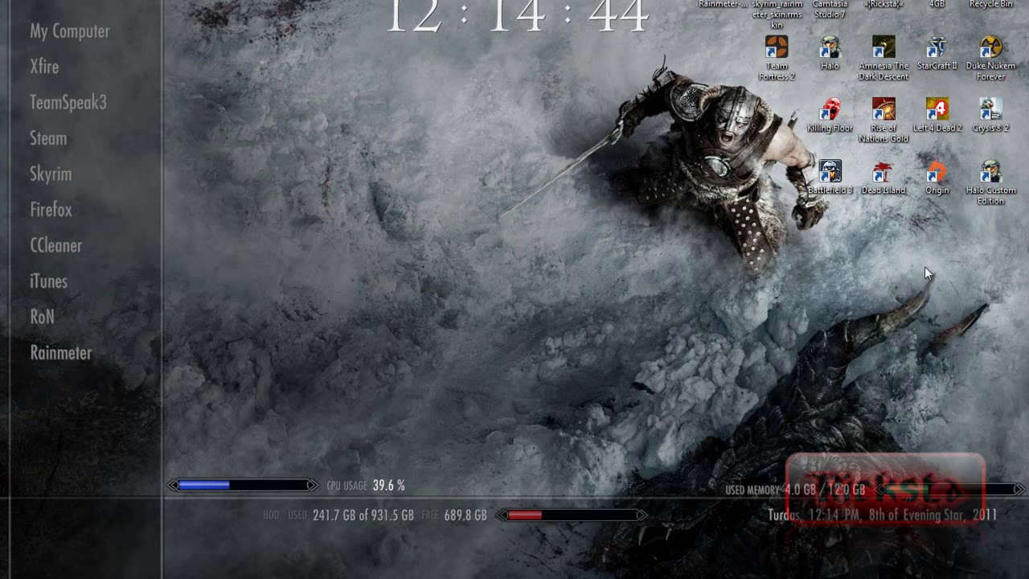
- Open the properties of the Halo desktop shortcut and copy its Target path
{"action": "right_click", "coordinate": [818, 56]}
{"action": "left_click", "coordinate": [858, 367]}
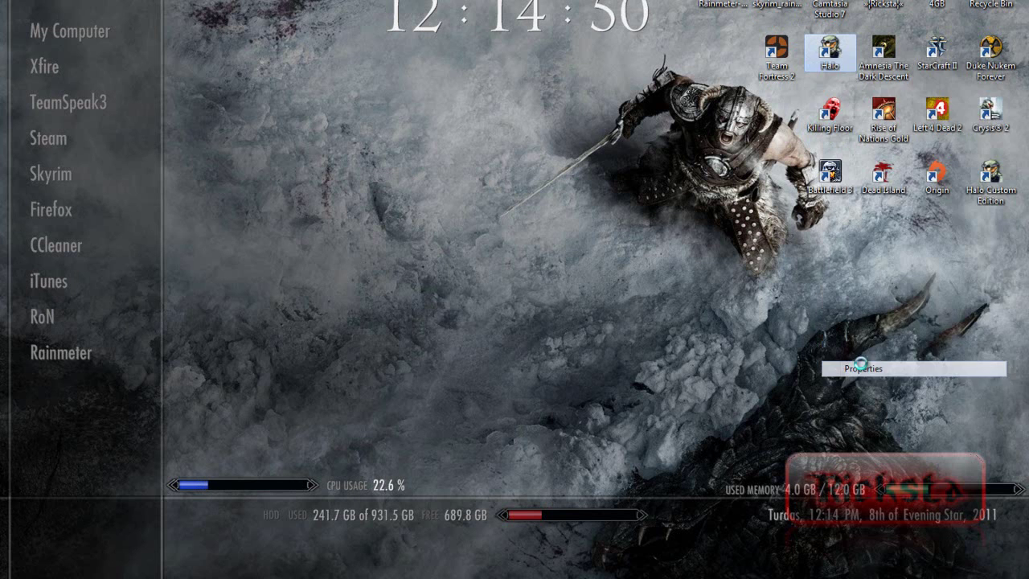
{"action": "right_click", "coordinate": [915, 201]}
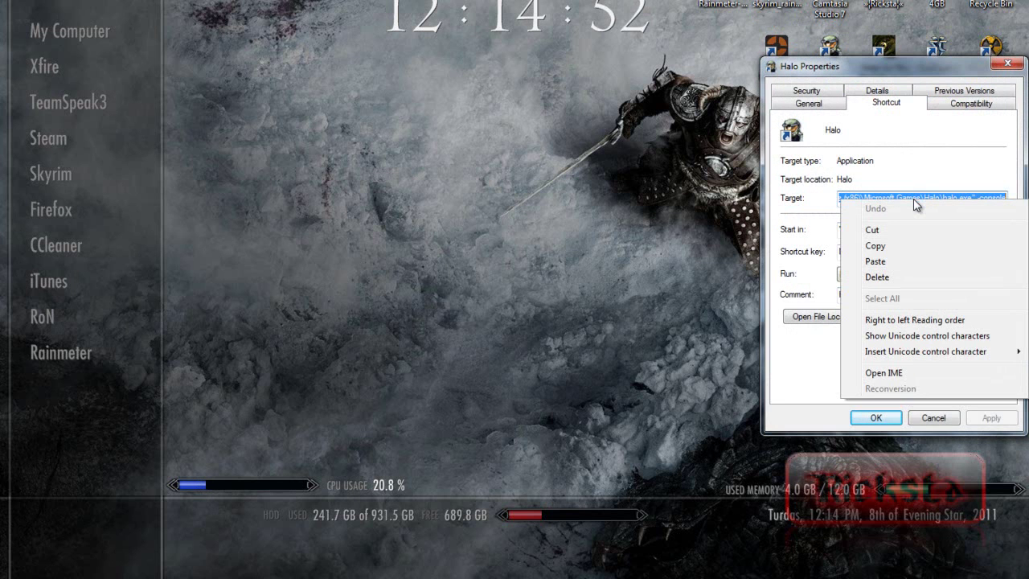
{"action": "left_click", "coordinate": [875, 245]}
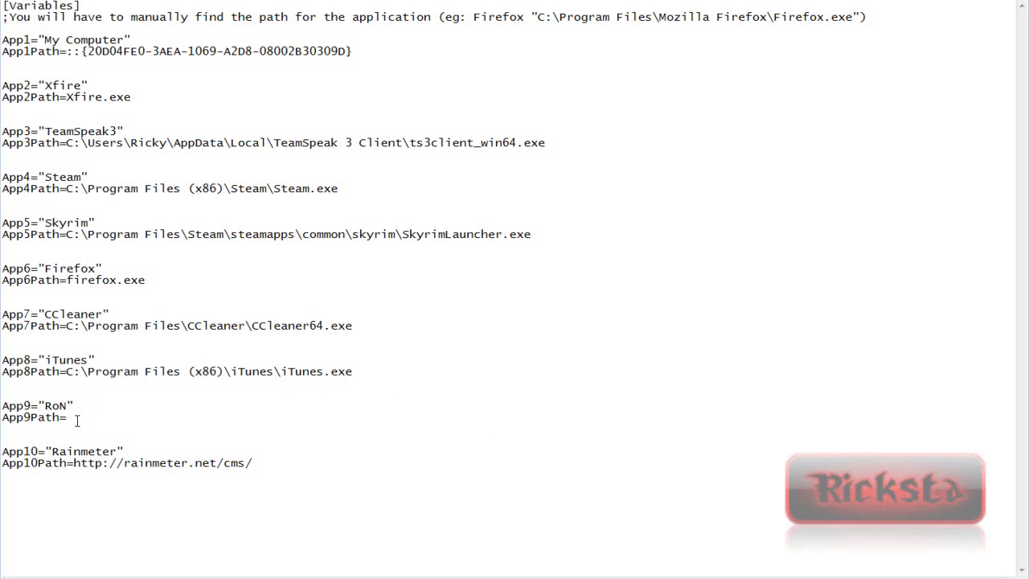
- Rename the App9 entry to Halo, set App9Path to C:\Program Files (x86)\Microsoft Games\Halo\halo.exe without quotation marks, and save Apps.txt
{"action": "right_click", "coordinate": [78, 417]}
{"action": "left_click", "coordinate": [128, 275]}
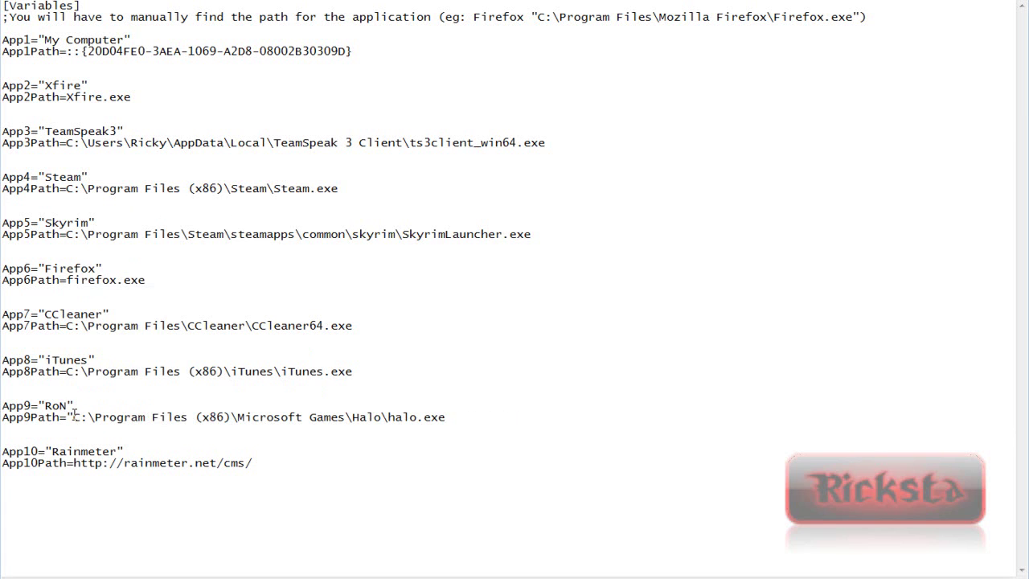
{"action": "key", "text": "BackSpace"}
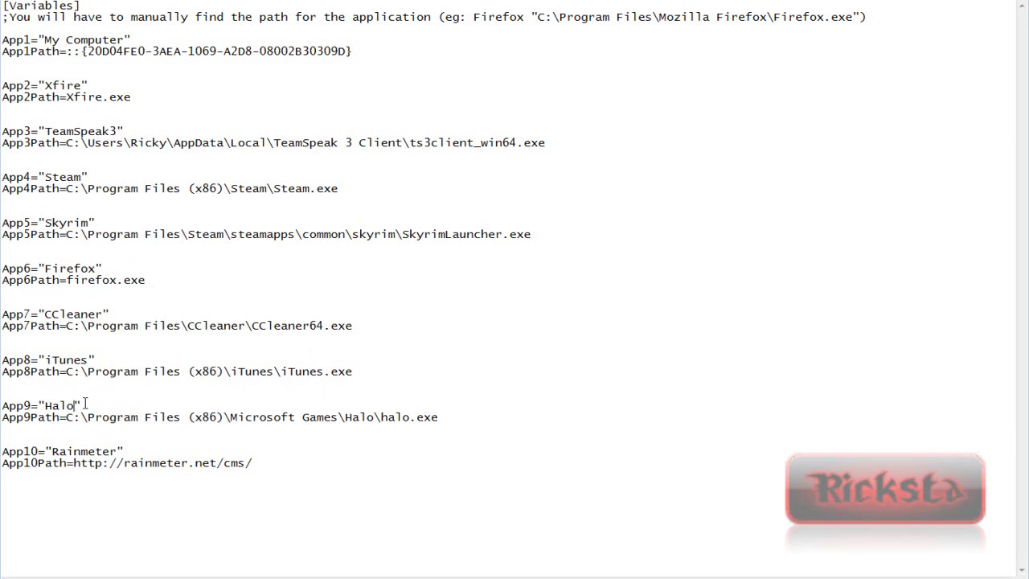
{"action": "left_click", "coordinate": [24, 0]}
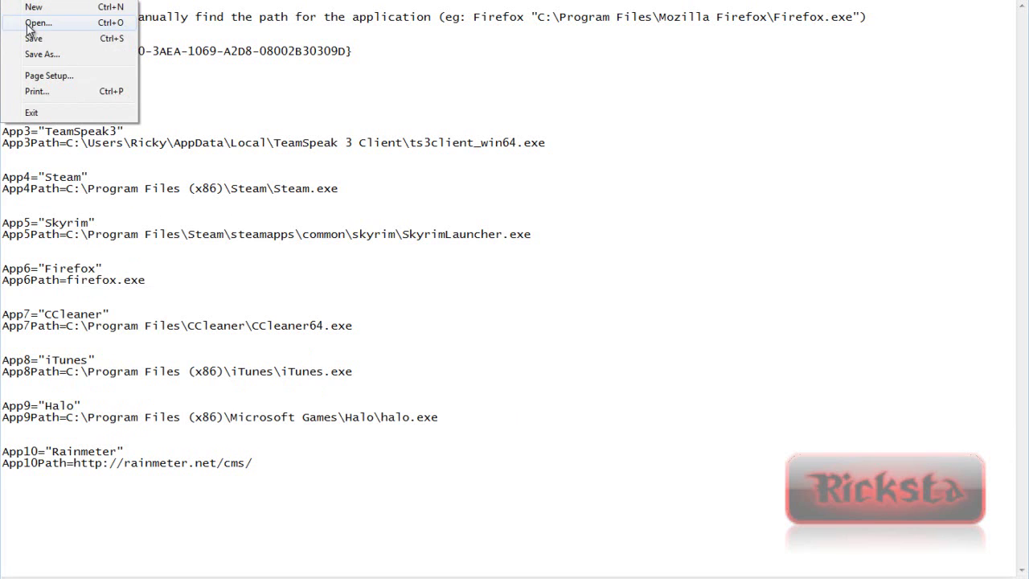
{"action": "left_click", "coordinate": [32, 35]}
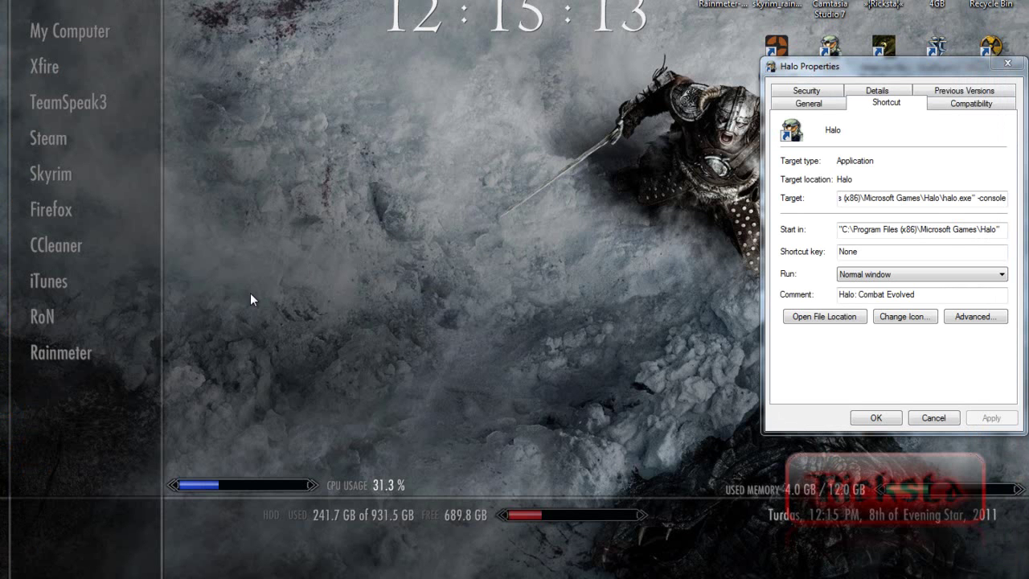
- Refresh the TESV Skyrim Launcher skin to load the edited entry and close the Halo Properties dialog
{"action": "right_click", "coordinate": [51, 246]}
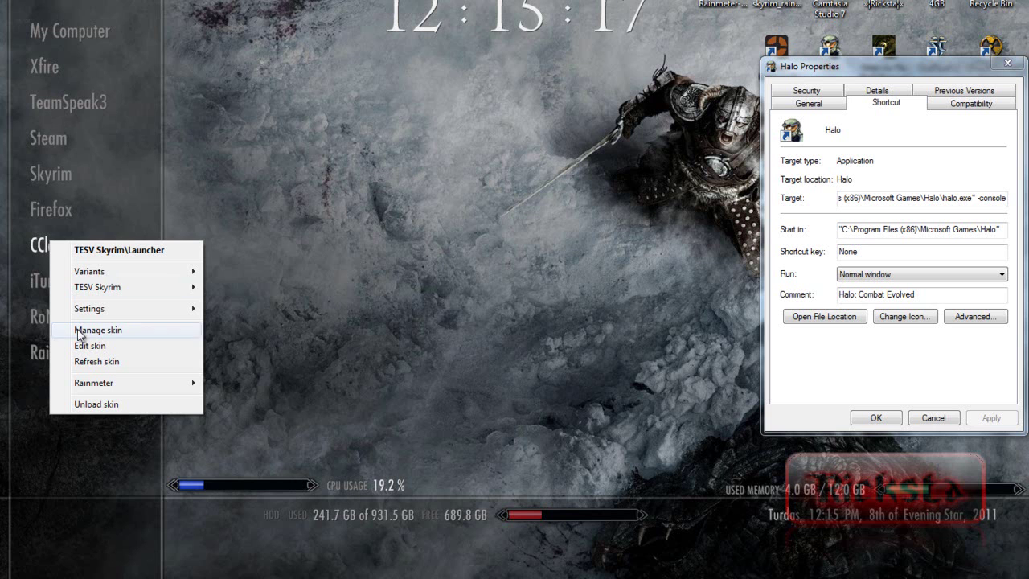
{"action": "left_click", "coordinate": [115, 361]}
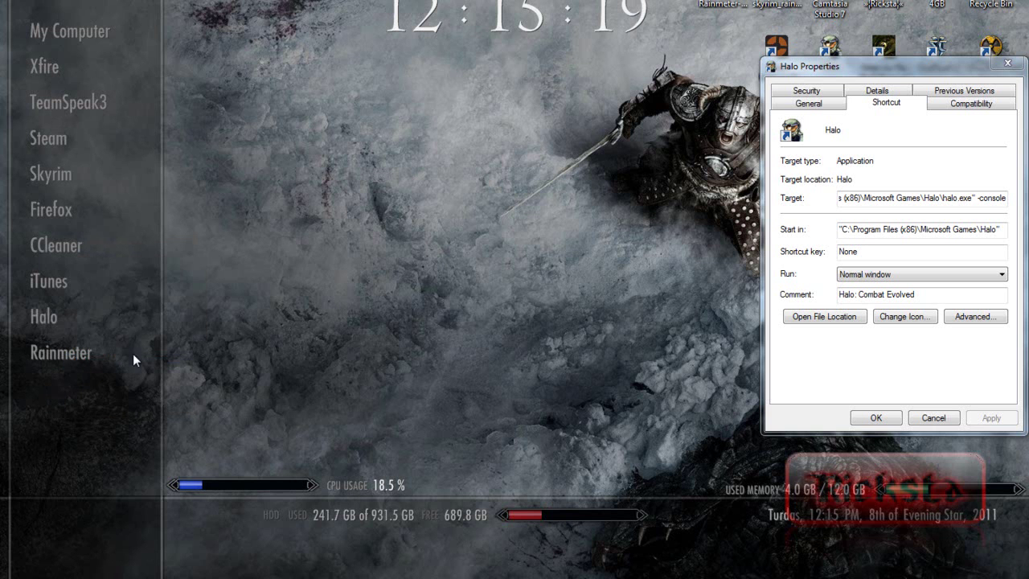
{"action": "left_click", "coordinate": [1007, 63]}
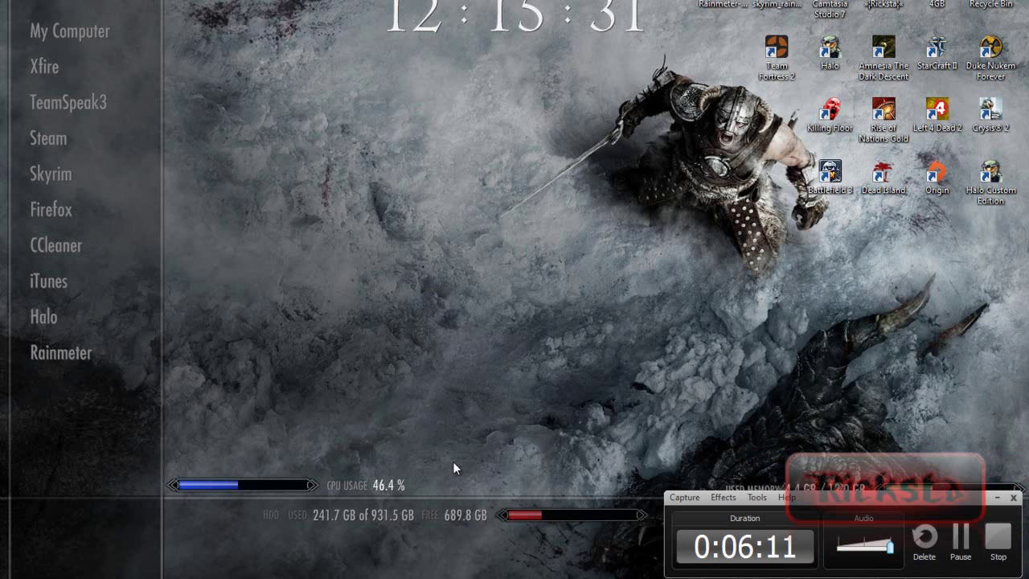
{"action": "right_click", "coordinate": [560, 575]}
{"action": "left_click", "coordinate": [522, 566]}
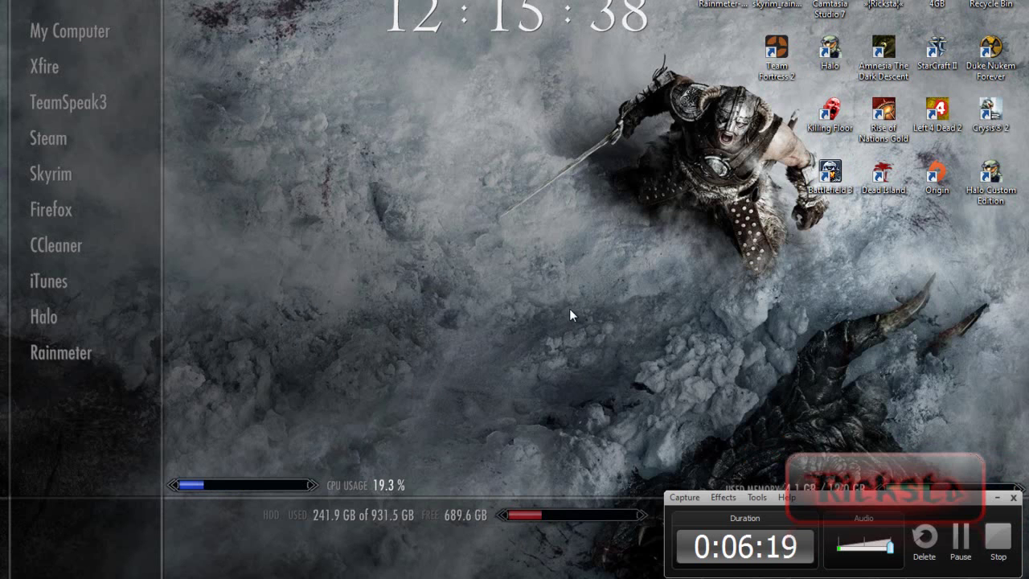
{"action": "right_click", "coordinate": [556, 365]}
{"action": "left_click", "coordinate": [459, 336]}
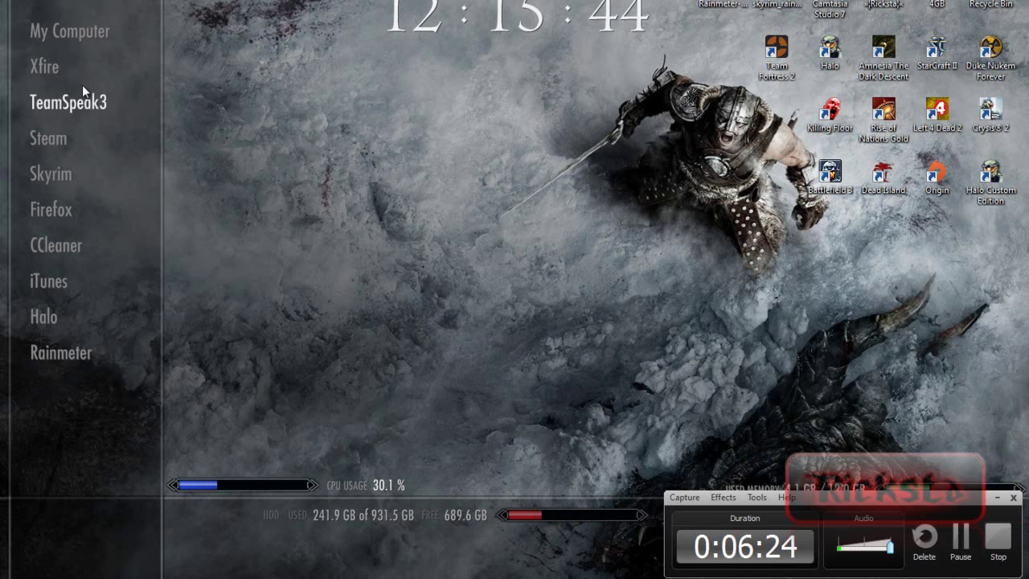